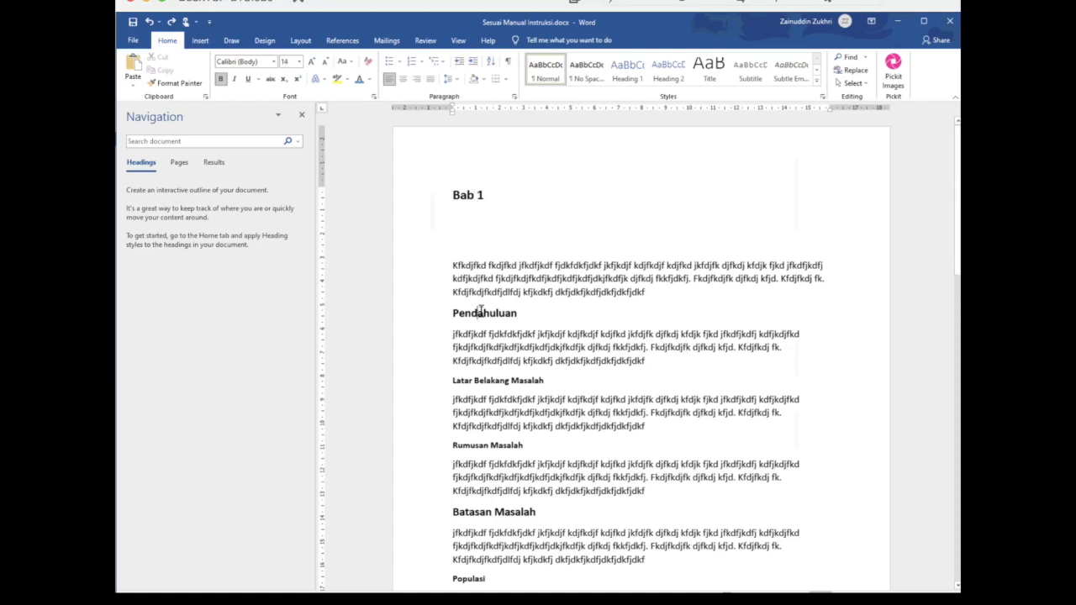
Apply the Heading 1 style to the Bab 1 chapter title.
left_click(487, 381)
left_click(469, 201)
key("Left")
key("Left")
key("shift+Right")
key("shift+Right")
key("shift+Right")
key("shift+Right")
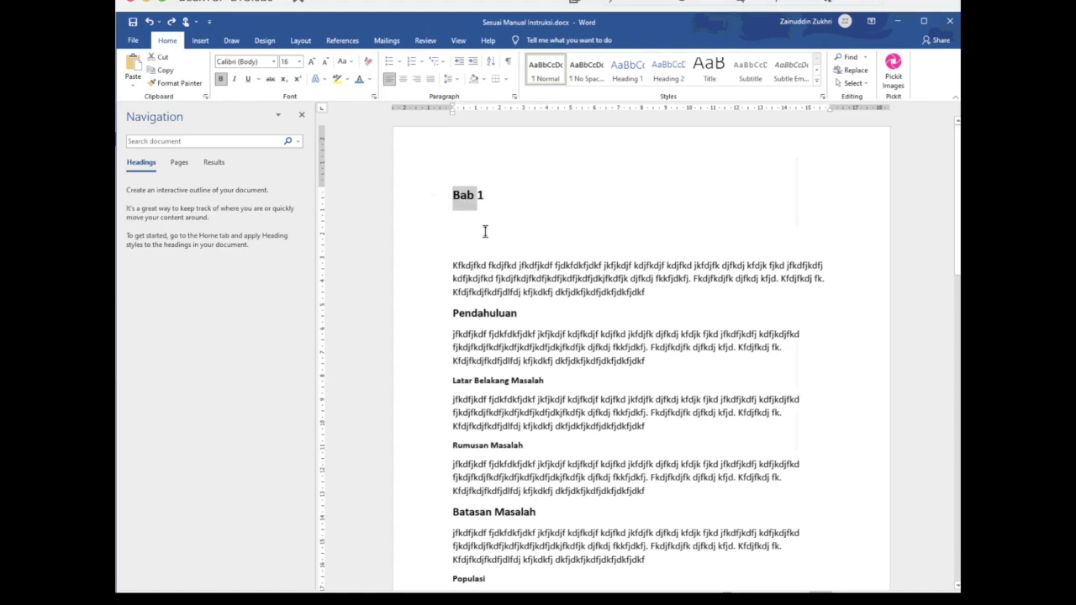
key("shift+Down")
key("shift+Left")
key("shift+Left")
left_click(633, 80)
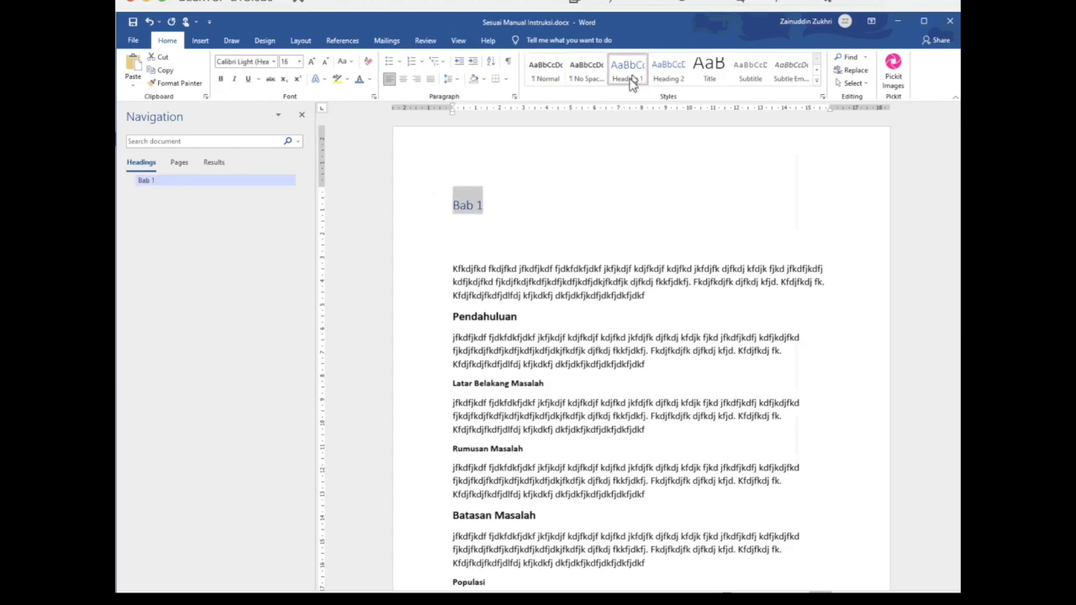
Apply the Heading 2 style to the Pendahuluan and Batasan Masalah section titles.
left_click(496, 283)
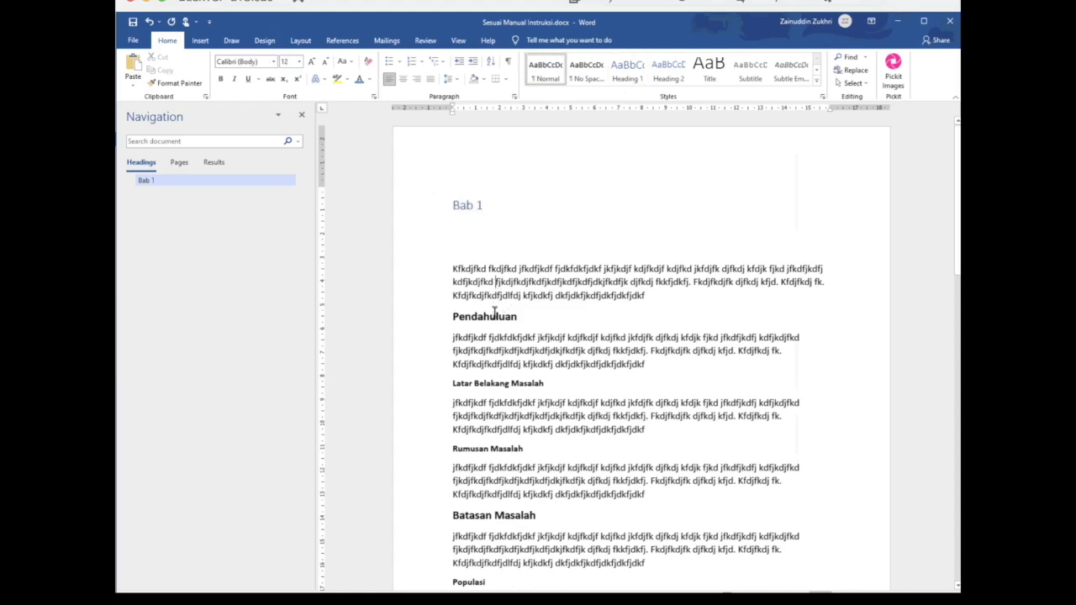
left_click(494, 316)
left_click(668, 74)
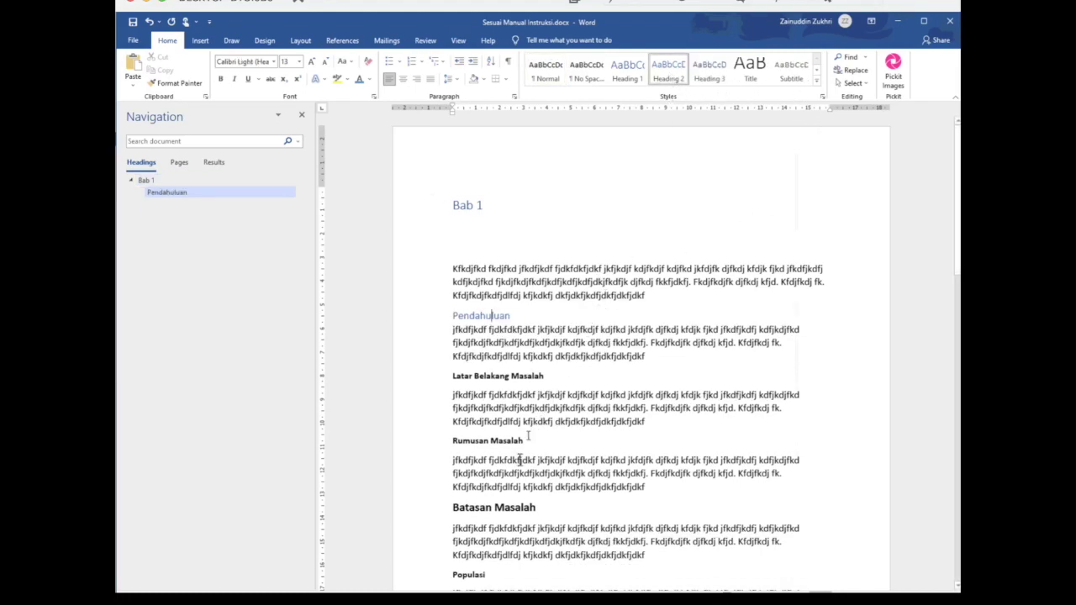
left_click(512, 505)
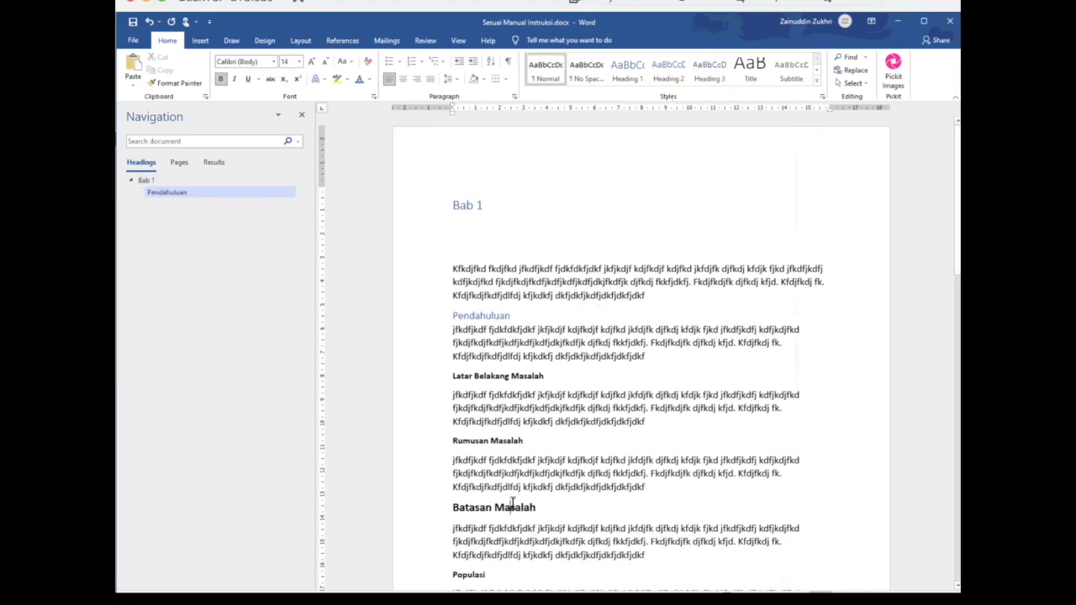
left_click(668, 78)
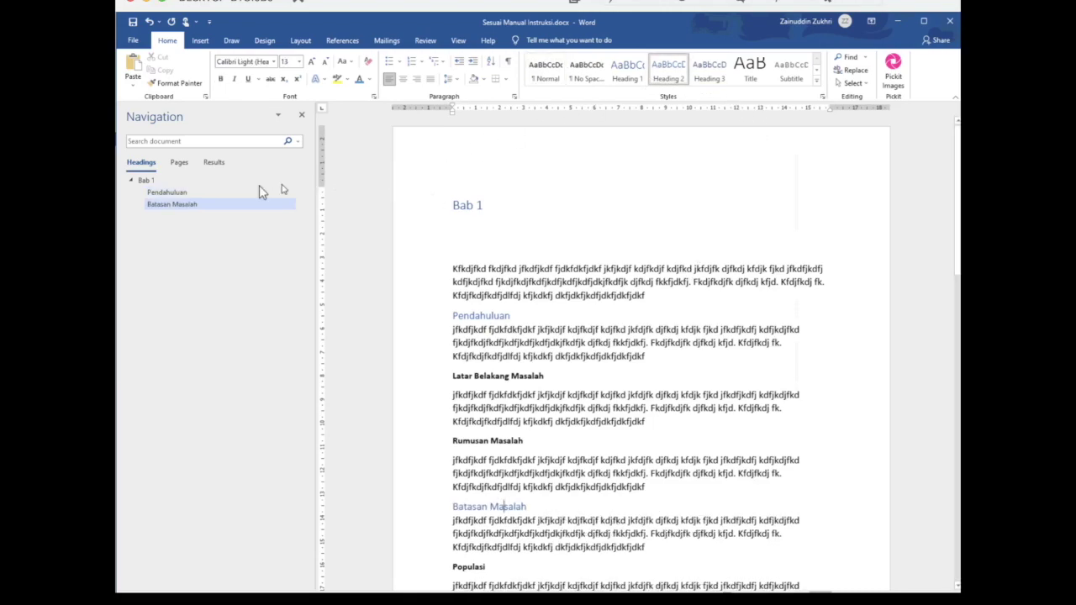
Collapse and expand the Bab 1 branch of the heading outline to check its nested sections.
left_click_drag(164, 196, 164, 181)
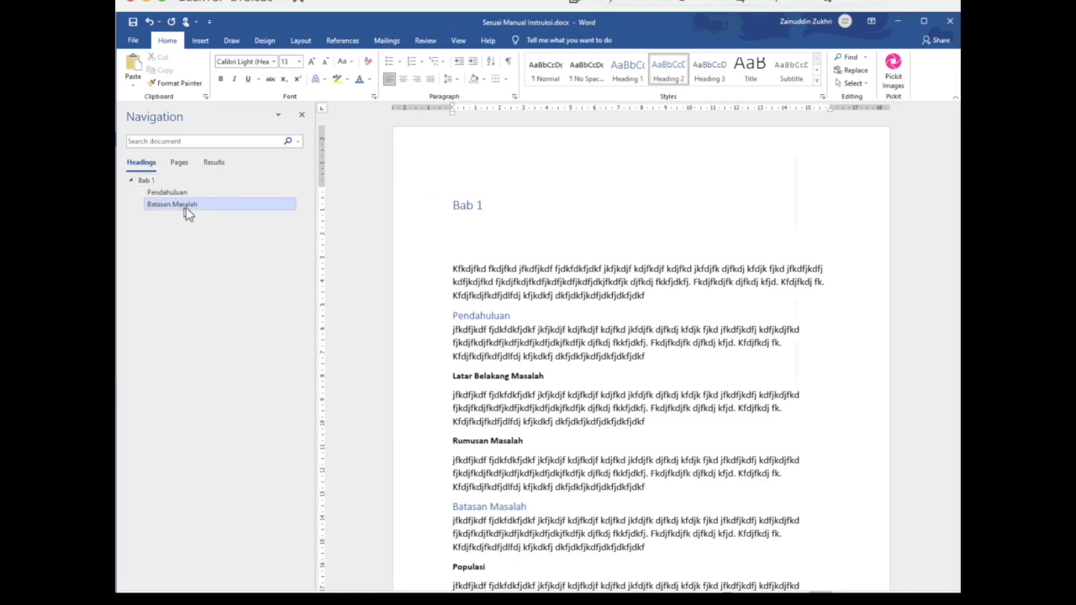
left_click(131, 181)
left_click(131, 181)
left_click(132, 181)
left_click(131, 180)
Apply the Heading 2 style to the Tujuan section title.
scroll(589, 351, "down", 1)
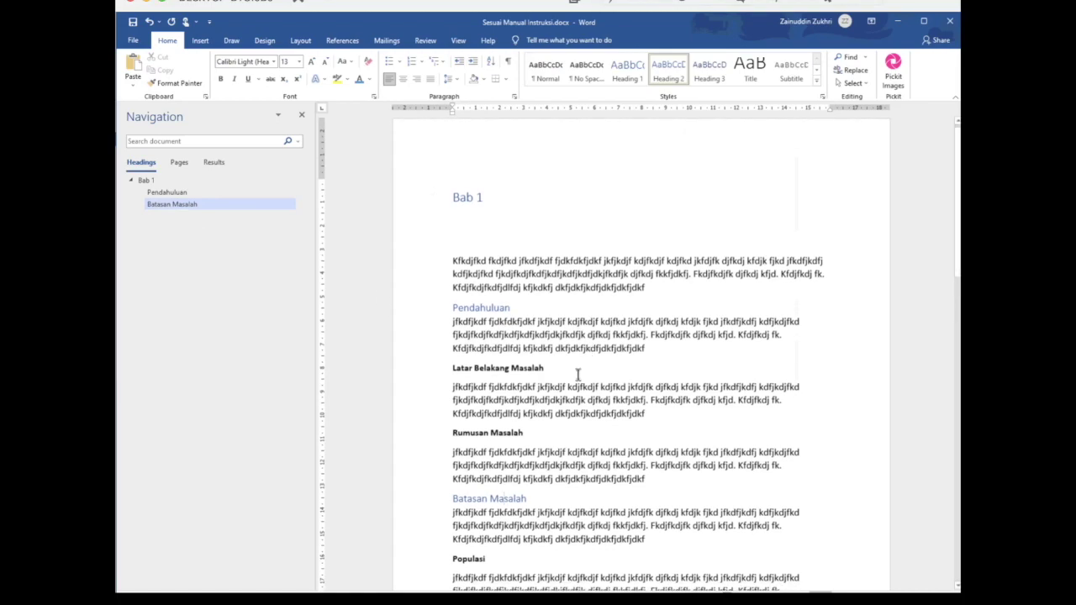
scroll(577, 375, "down", 2)
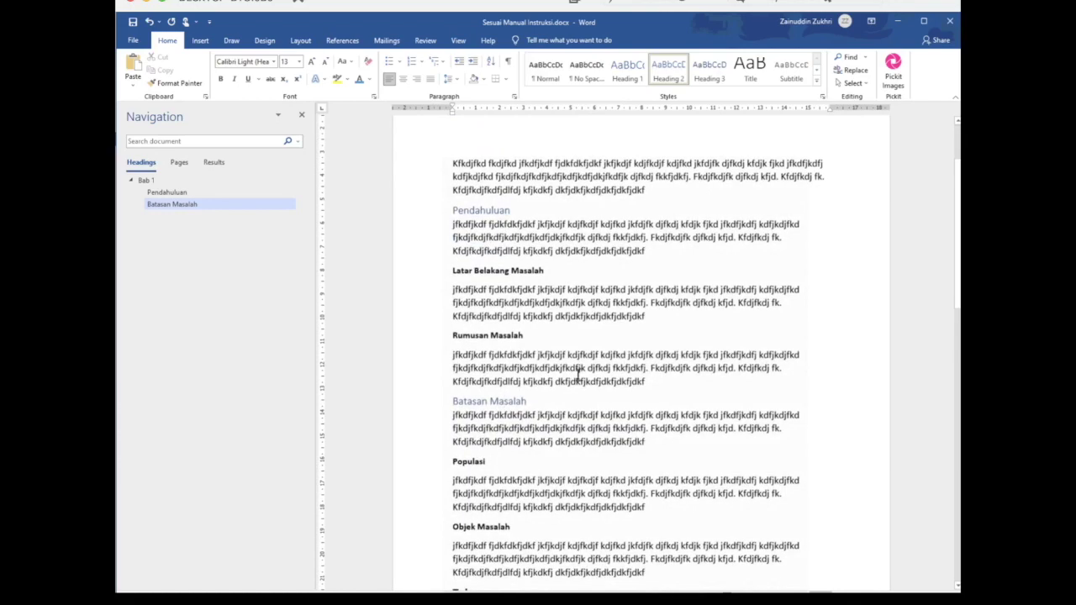
scroll(542, 391, "down", 1)
left_click(509, 491)
key("Down")
key("Down")
key("Down")
key("Down")
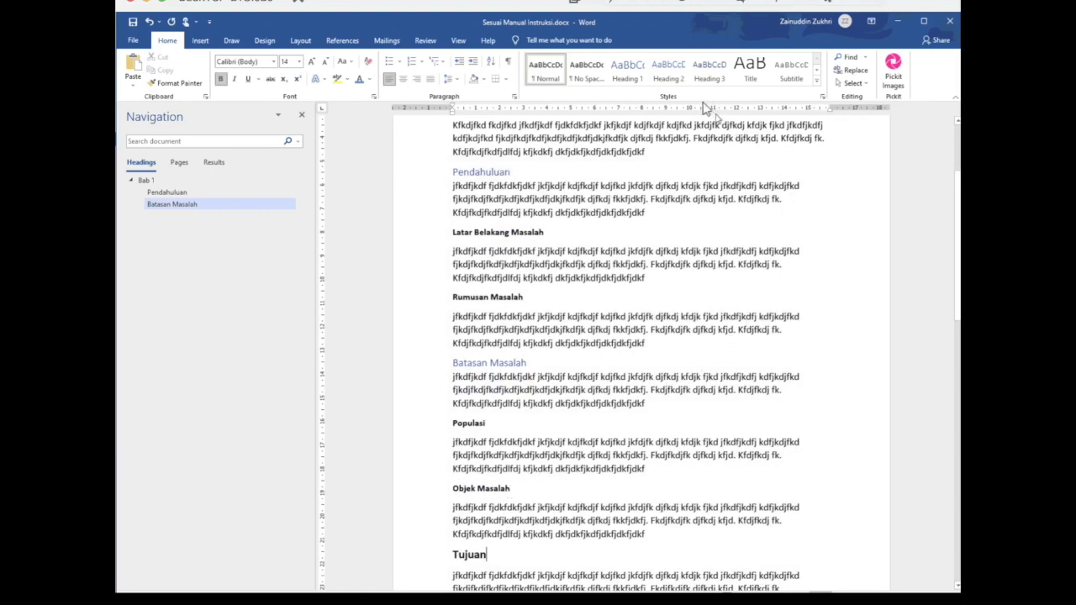
left_click(670, 74)
Apply the Heading 3 style to the Kebaruan subsection title on the second page.
key("Down")
key("Down")
key("Down")
key("Down")
key("Down")
key("Down")
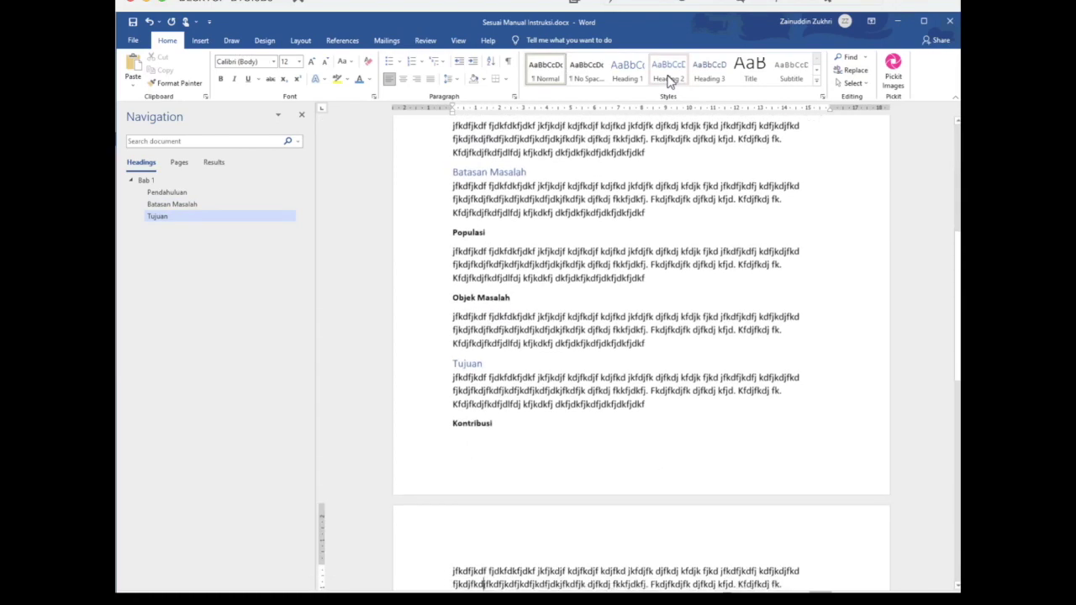
key("Down")
key("Down")
key("Down")
key("Down")
key("Down")
key("Down")
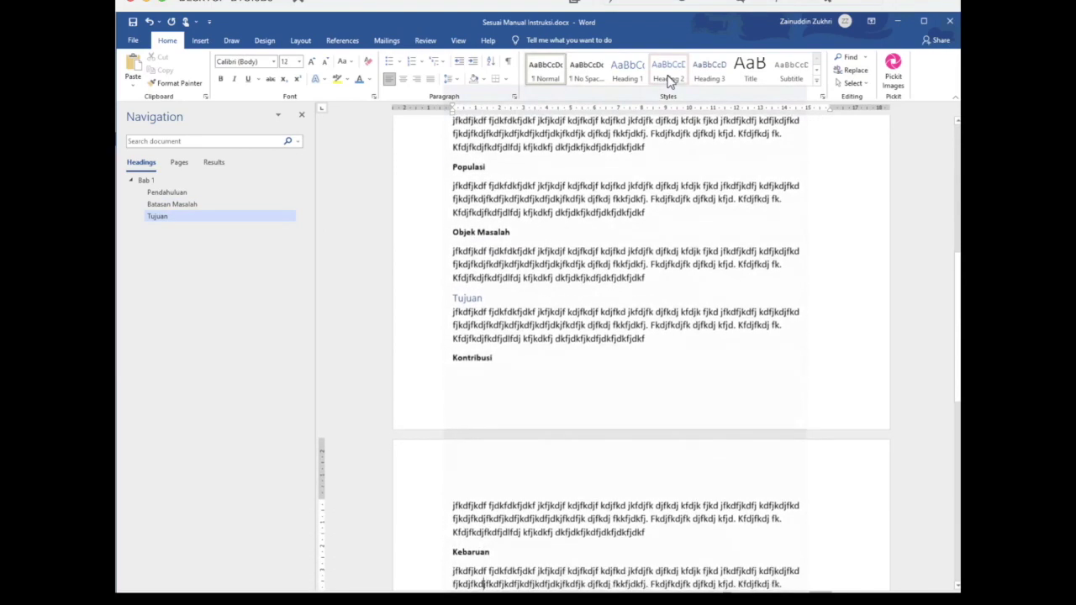
key("Up")
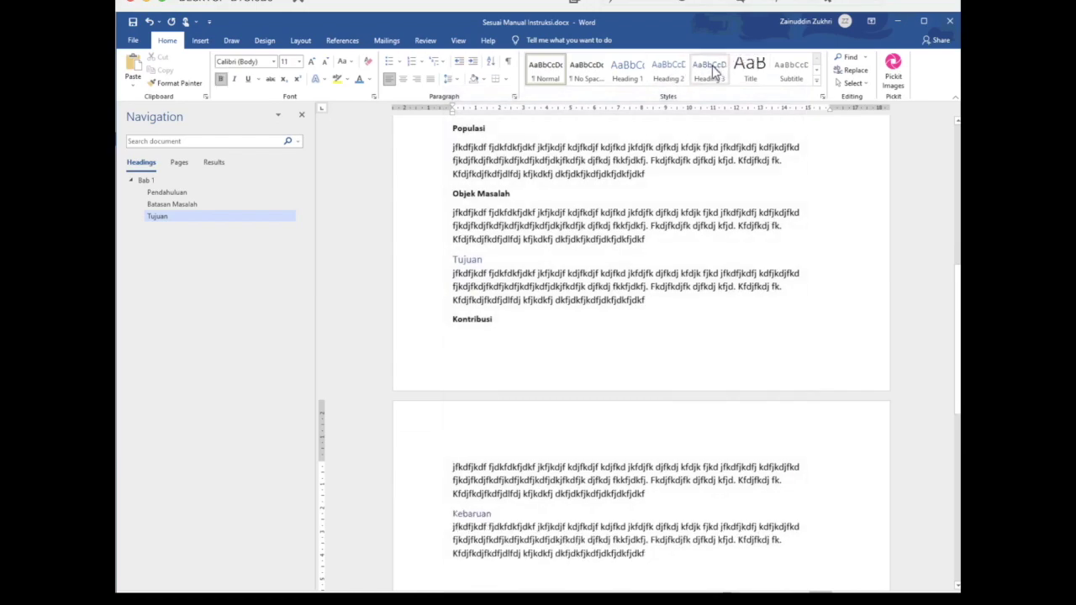
left_click(712, 71)
Apply the Heading 3 style to the Kontribusi subsection title under Tujuan.
key("Up")
key("Up")
key("Up")
key("Up")
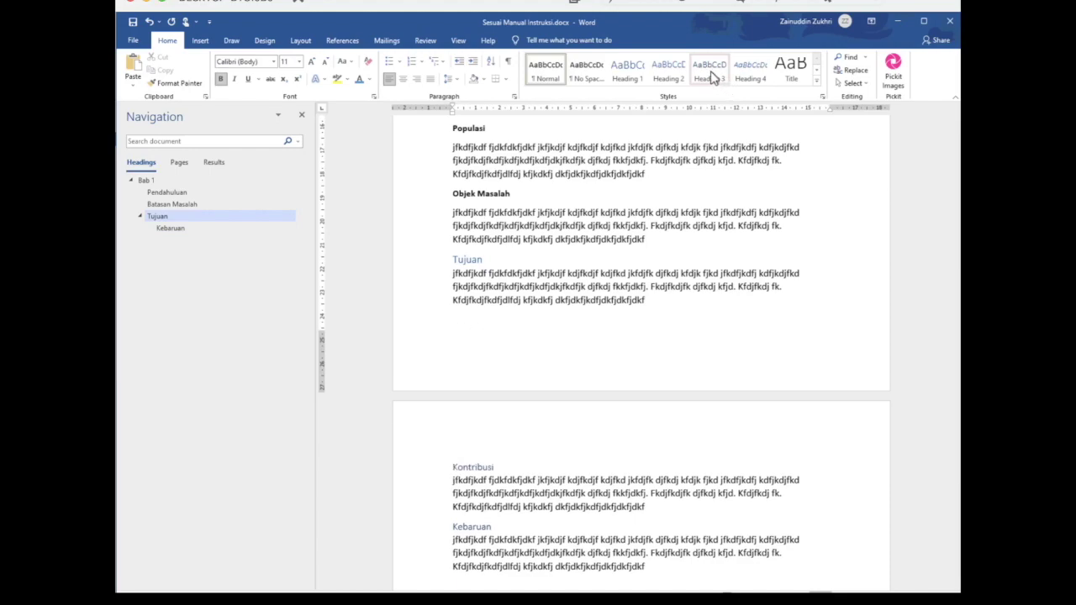
left_click(713, 76)
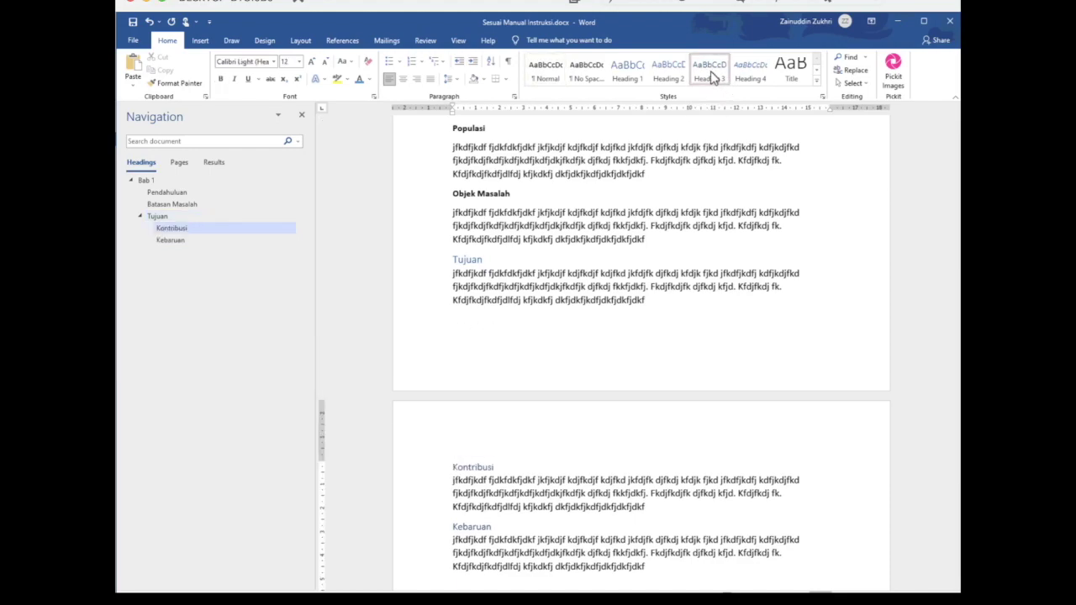
Apply the Heading 3 style to the Objek Masalah subsection title.
key("Up")
key("Up")
key("Up")
key("Up")
key("Up")
key("Up")
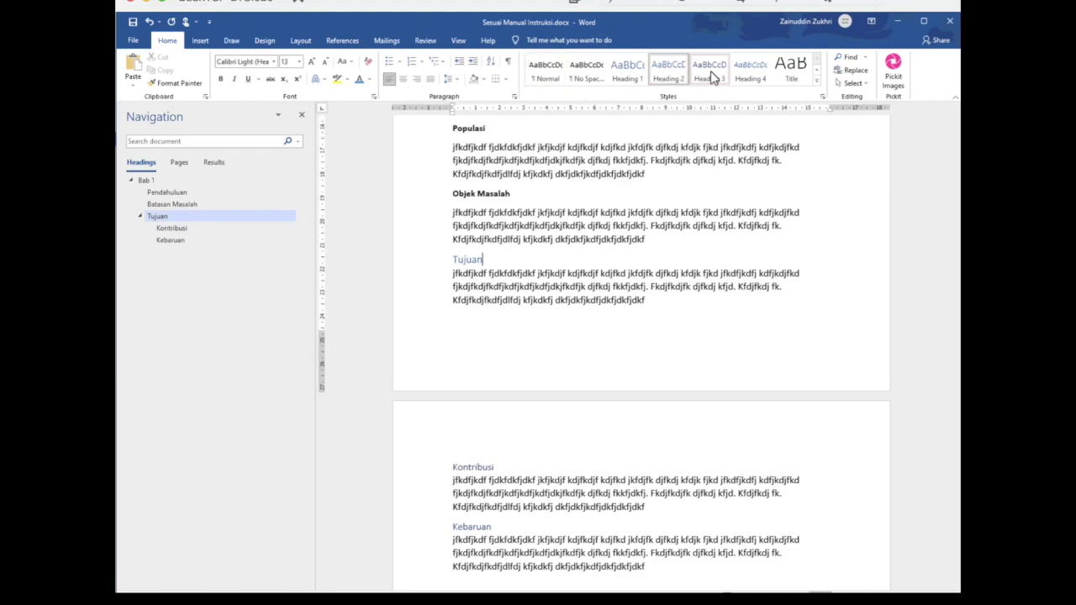
key("Up")
key("Up")
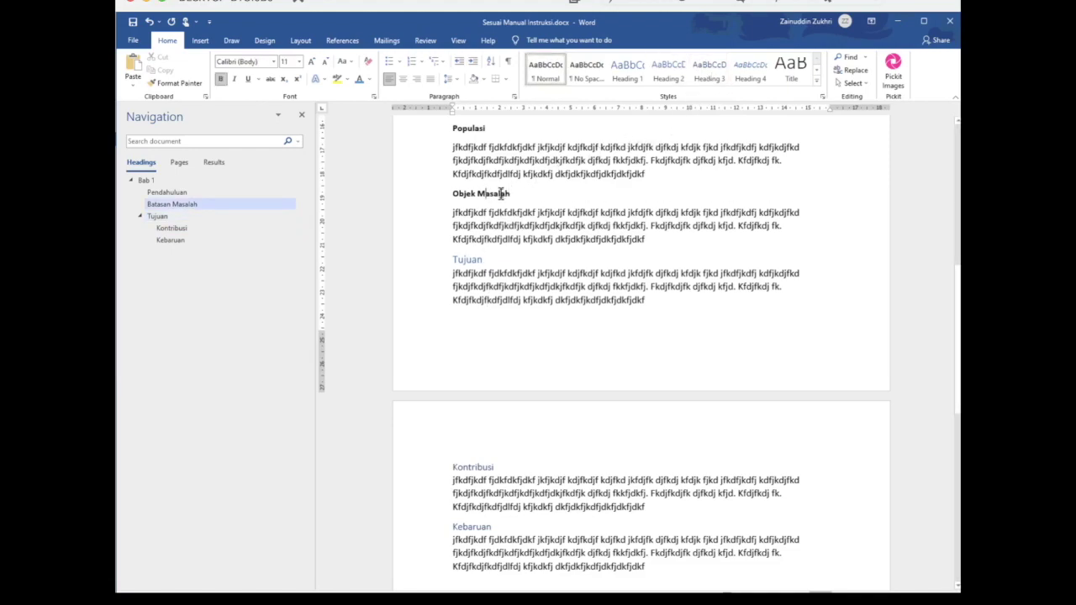
left_click(706, 78)
Apply the Heading 3 style to the Populasi subsection title under Batasan Masalah.
key("Up")
key("Up")
key("Up")
key("Up")
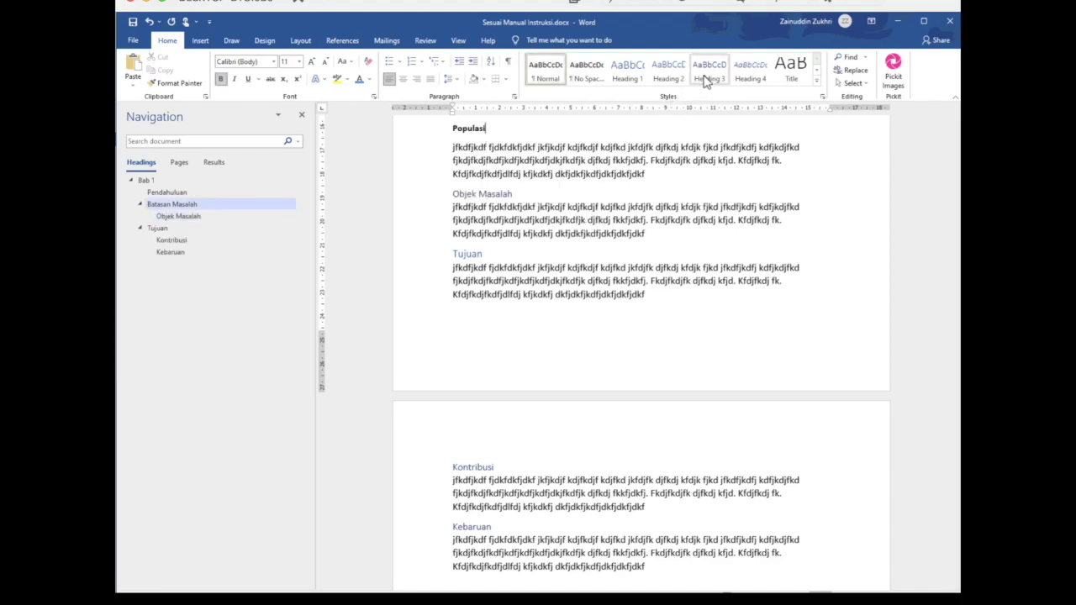
left_click(706, 78)
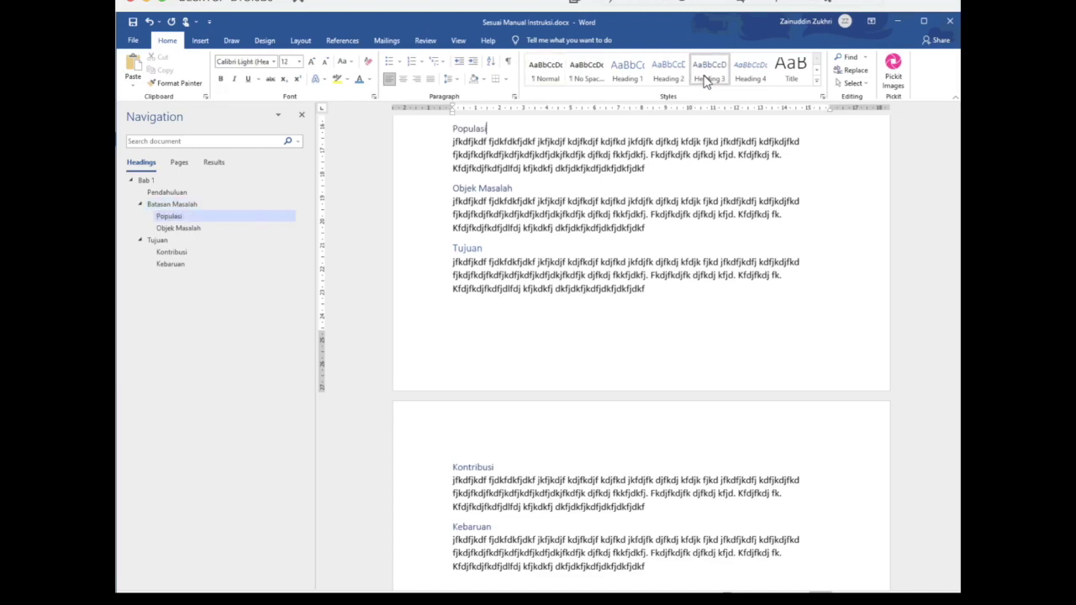
Apply the Heading 3 style to the Rumusan Masalah subsection title.
key("Up")
key("Up")
key("Up")
key("Up")
key("Up")
key("Up")
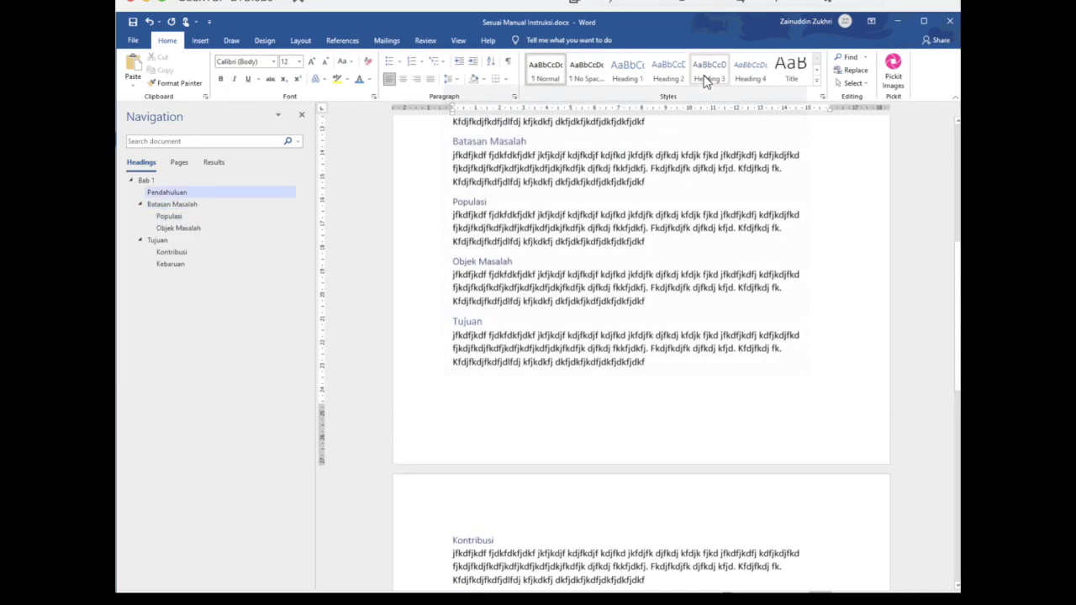
key("Up")
key("Up")
key("Up")
key("Up")
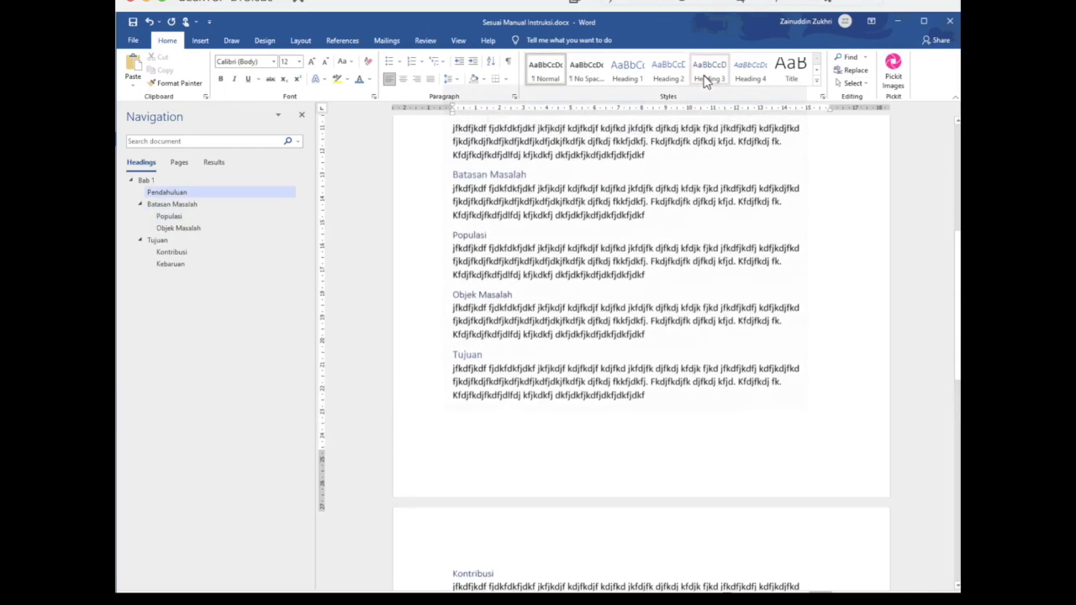
key("Up")
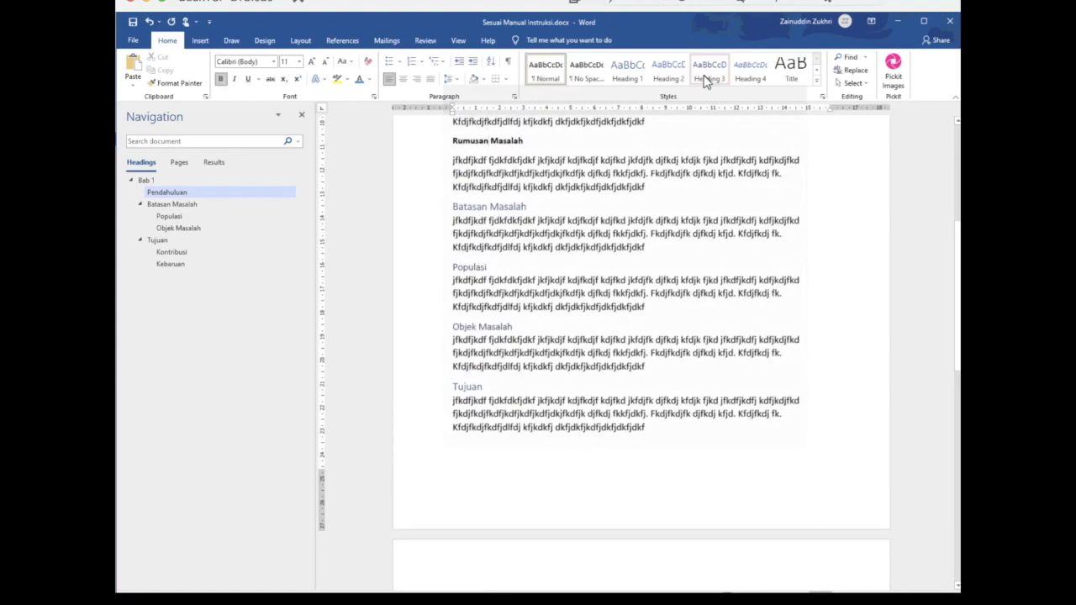
left_click(707, 76)
Apply the Heading 3 style to the Latar Belakang Masalah subsection title under Pendahuluan.
key("Up")
key("Up")
key("Up")
key("Up")
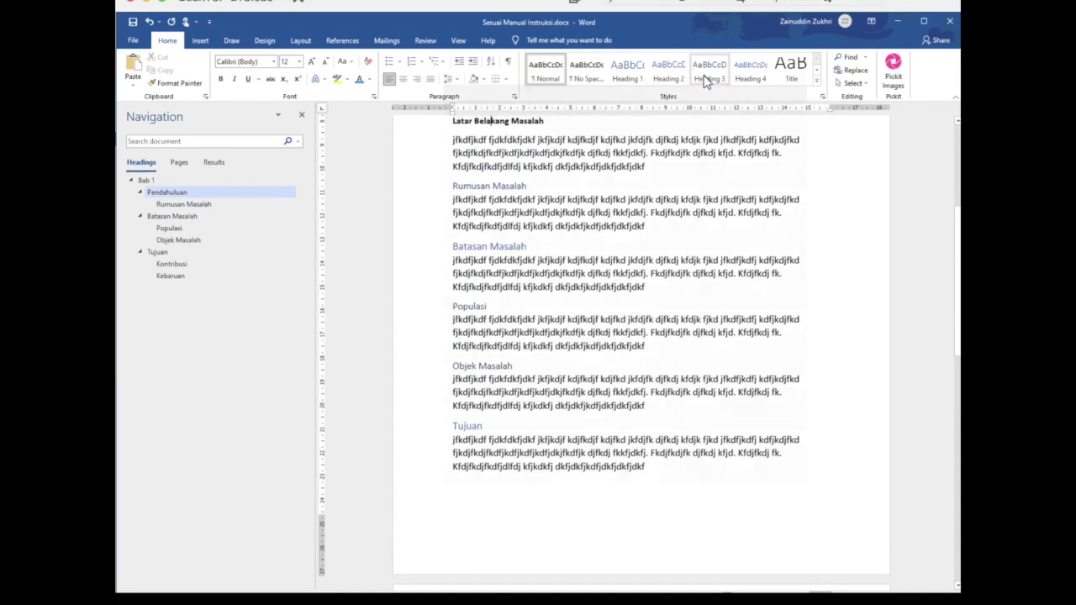
key("Up")
key("Down")
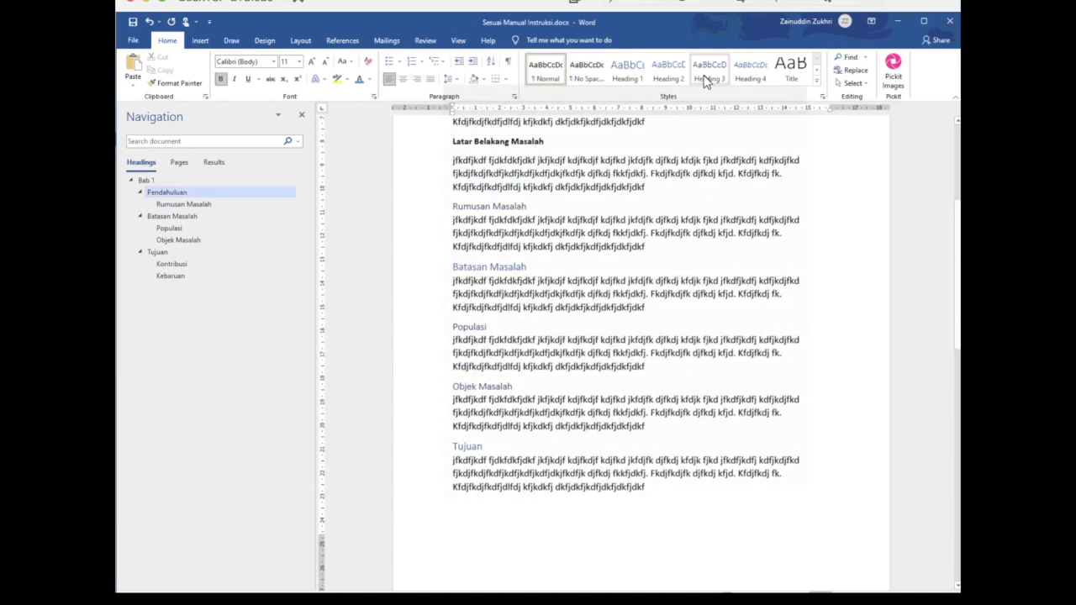
left_click(710, 78)
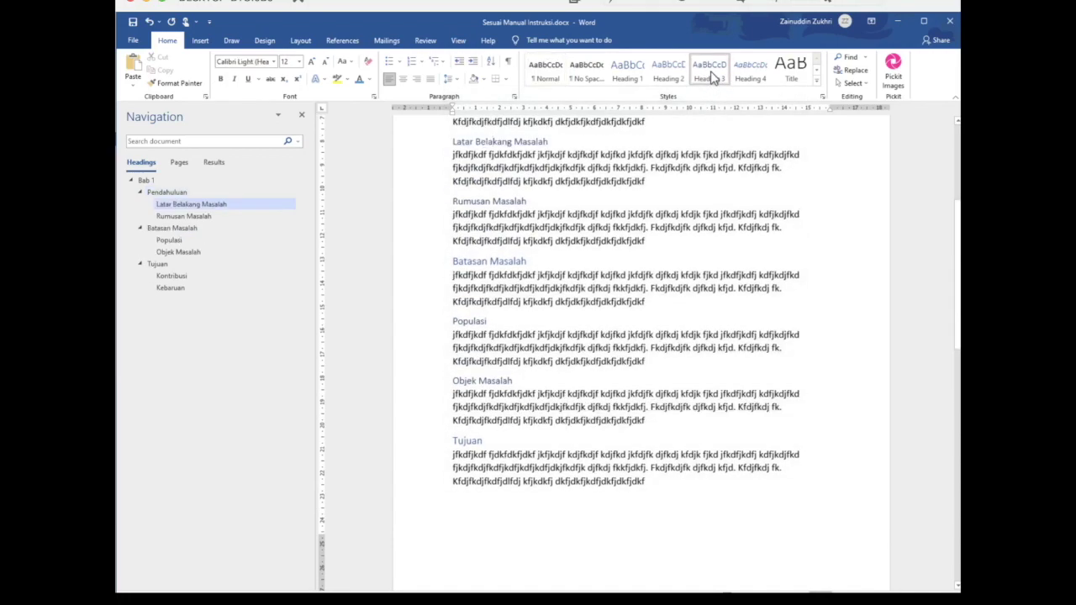
Remove a blank line below the Bab 1 heading and put it back.
key("Up")
key("Up")
key("Up")
key("Up")
key("Up")
key("Up")
key("Up")
key("Up")
key("Up")
key("Down")
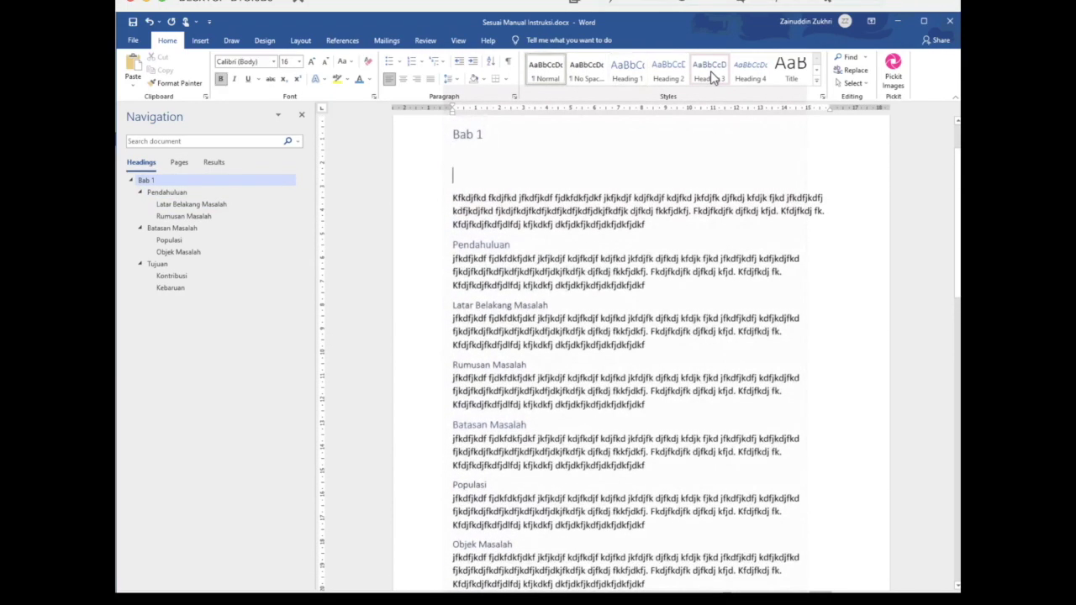
key("Delete")
key("Return")
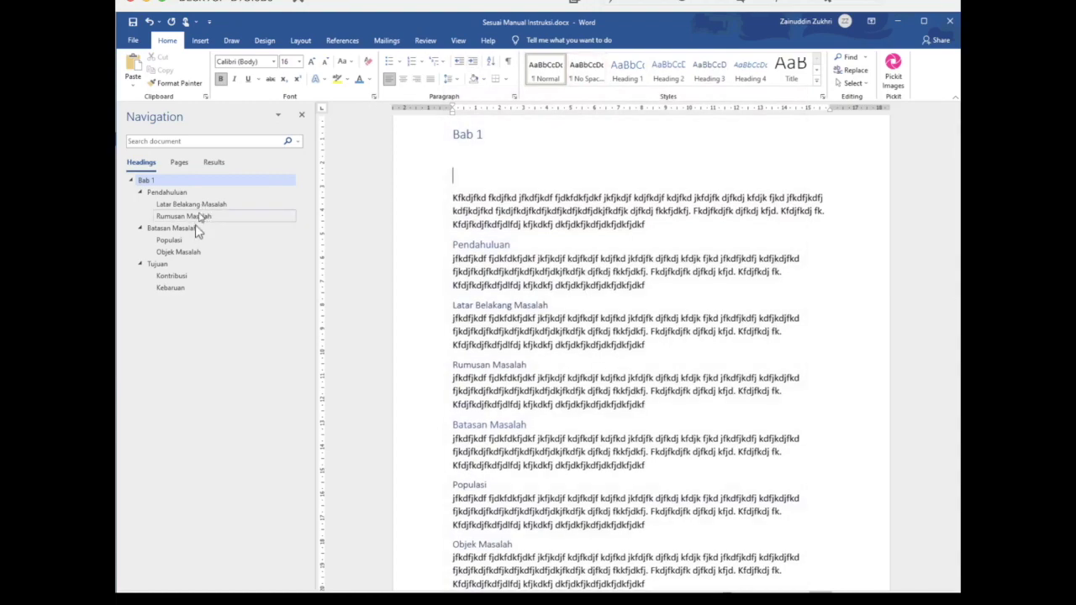
Collapse and re-expand the Tujuan, Batasan Masalah, Pendahuluan and Bab 1 branches to check the heading outline's hierarchy.
left_click(140, 264)
left_click(140, 264)
left_click(141, 264)
left_click(140, 264)
left_click(141, 264)
left_click(140, 227)
left_click(141, 193)
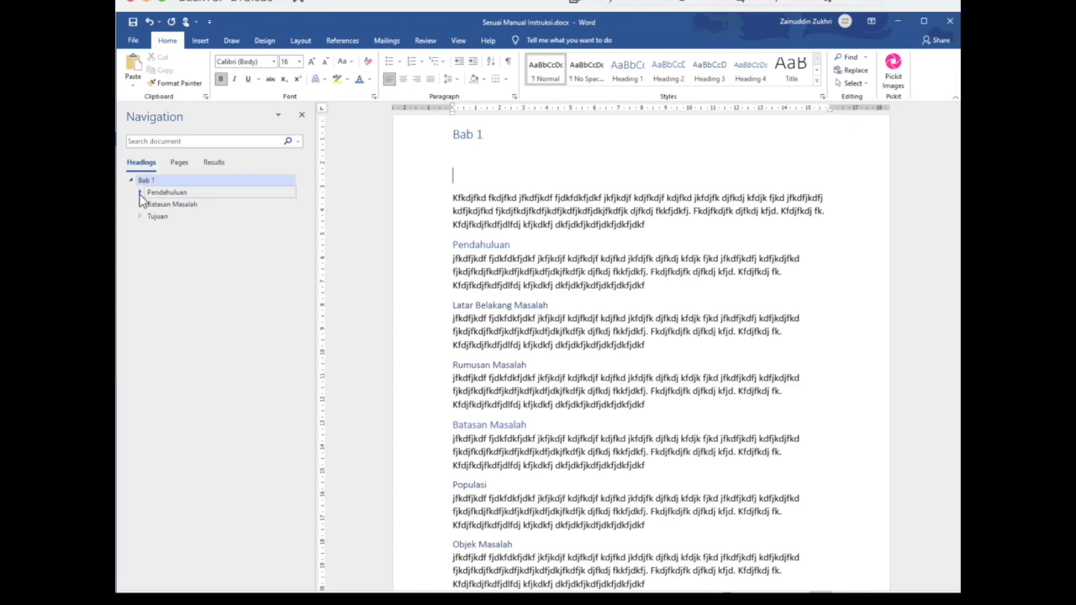
left_click(131, 180)
left_click(130, 182)
left_click(140, 193)
left_click(139, 228)
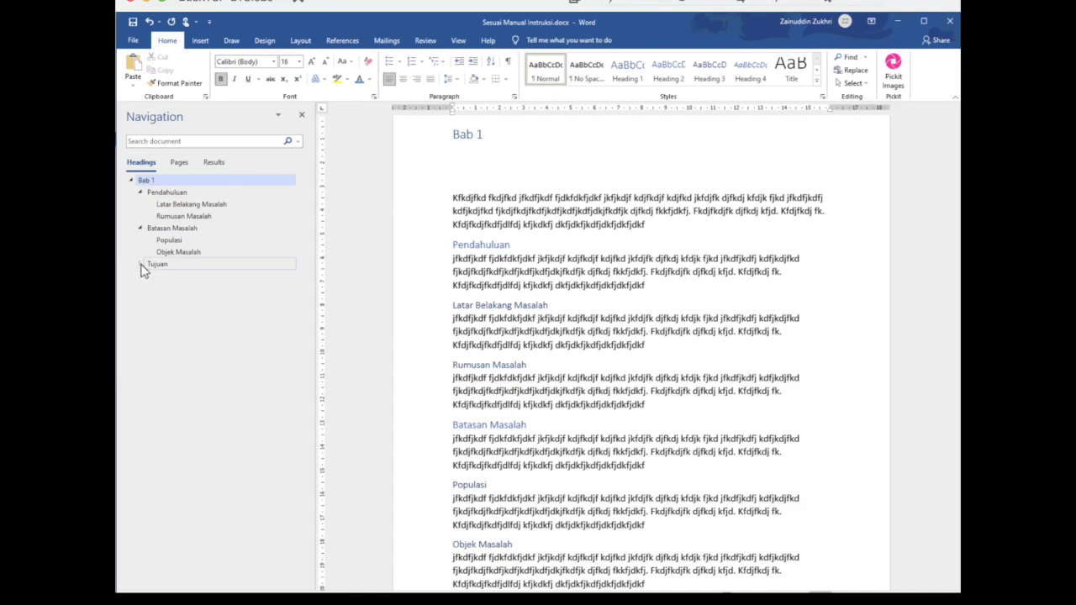
left_click(141, 264)
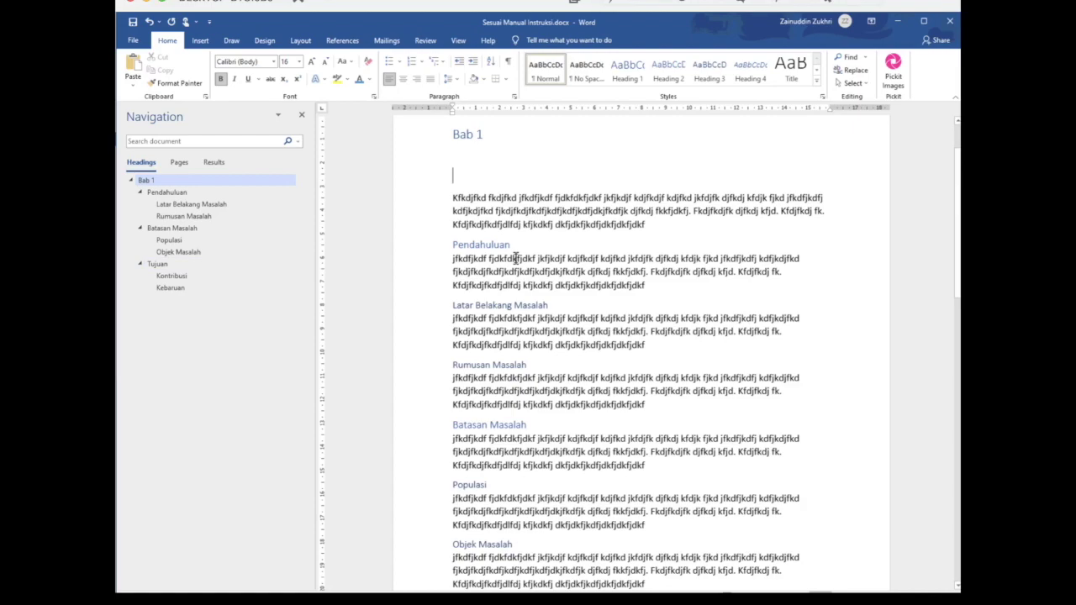
Insert a page break before the Bab 1 heading and place the cursor on the new blank page.
key("Up")
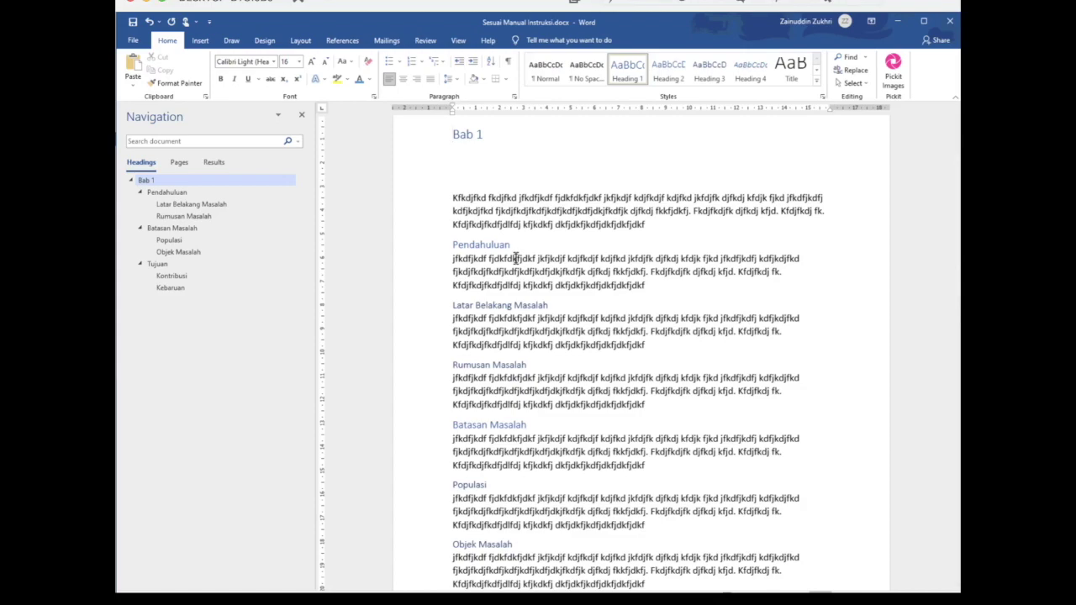
key("ctrl+Return")
key("Up")
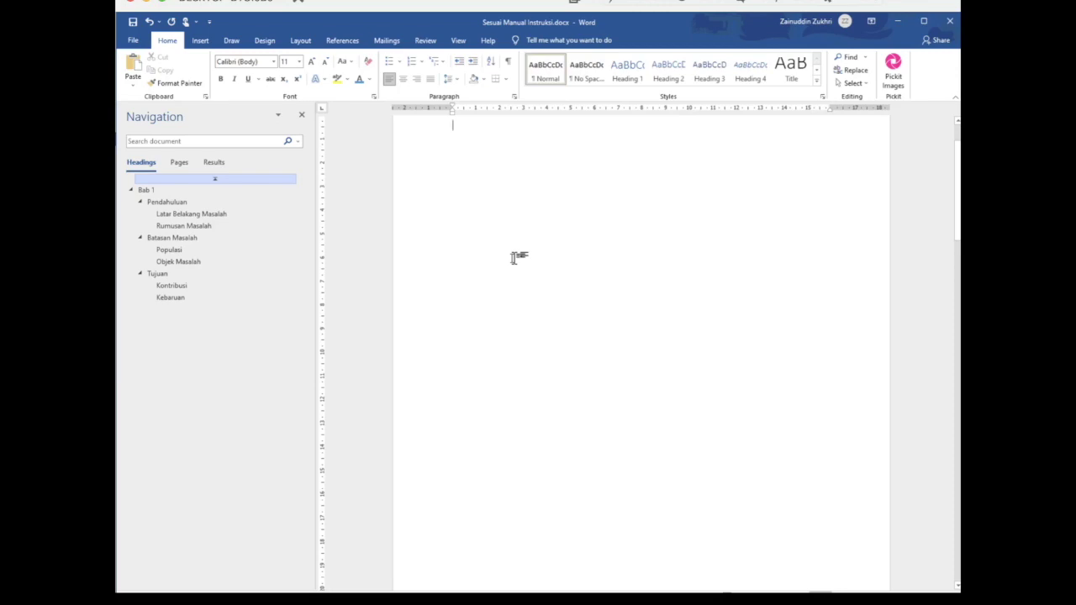
Insert a table of contents on the blank first page using the built-in Automatic Table 1 layout.
left_click(342, 43)
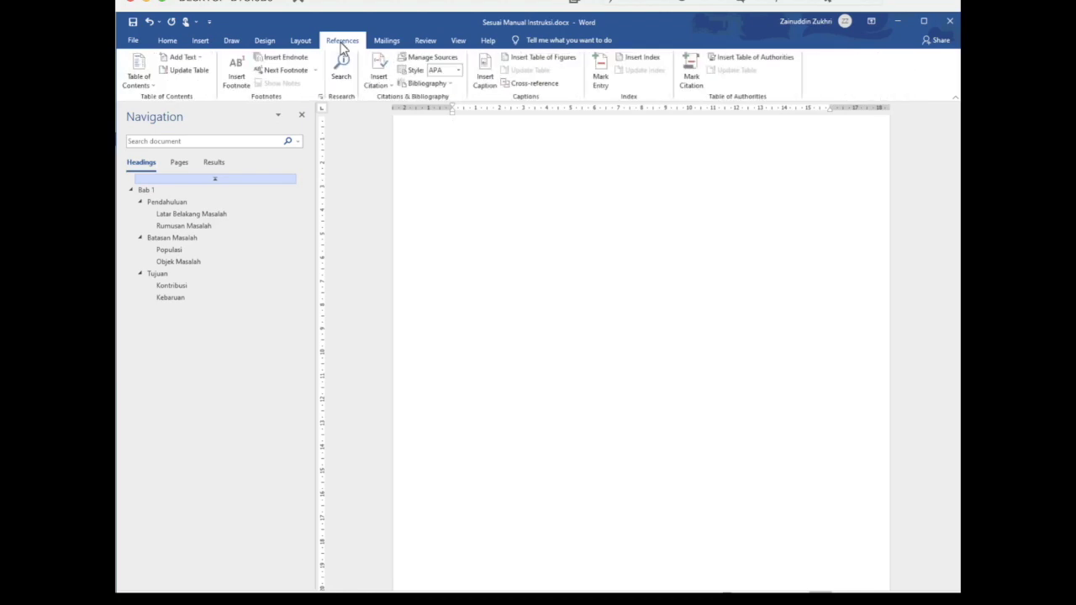
left_click(139, 74)
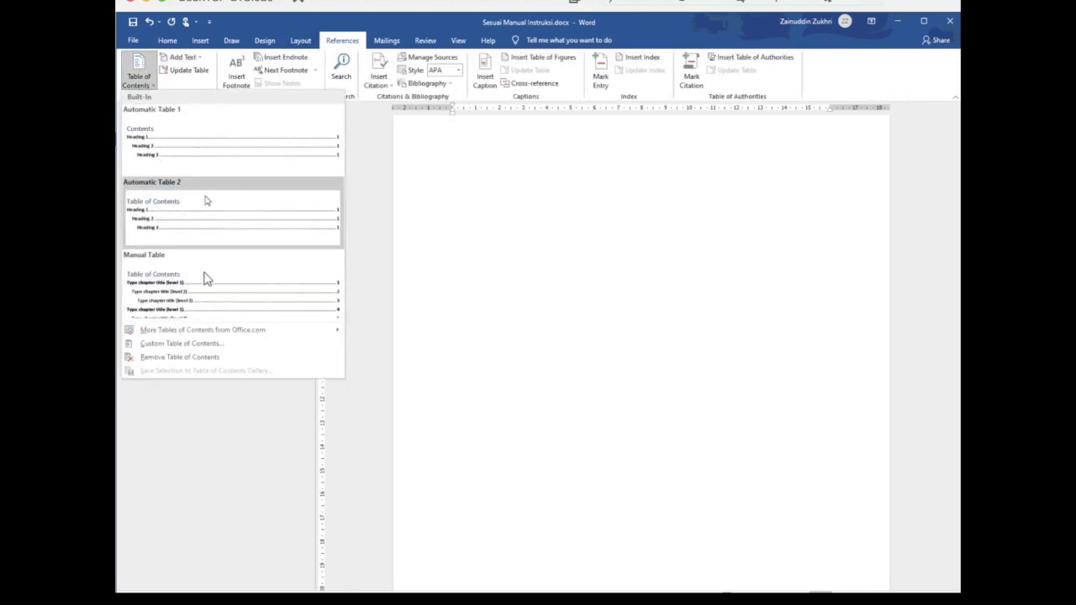
left_click(192, 156)
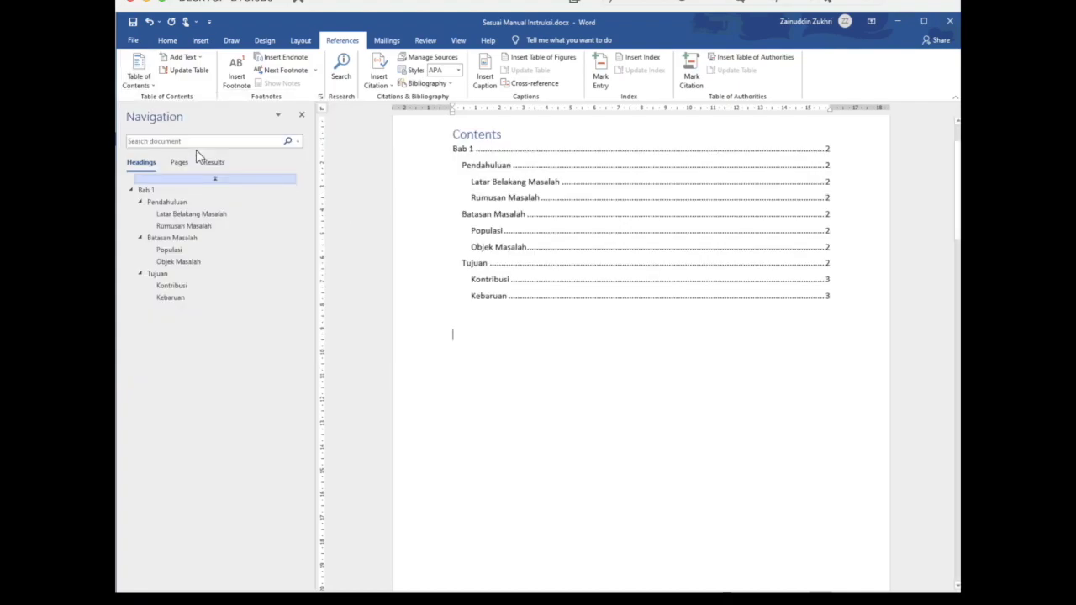
left_click(538, 197)
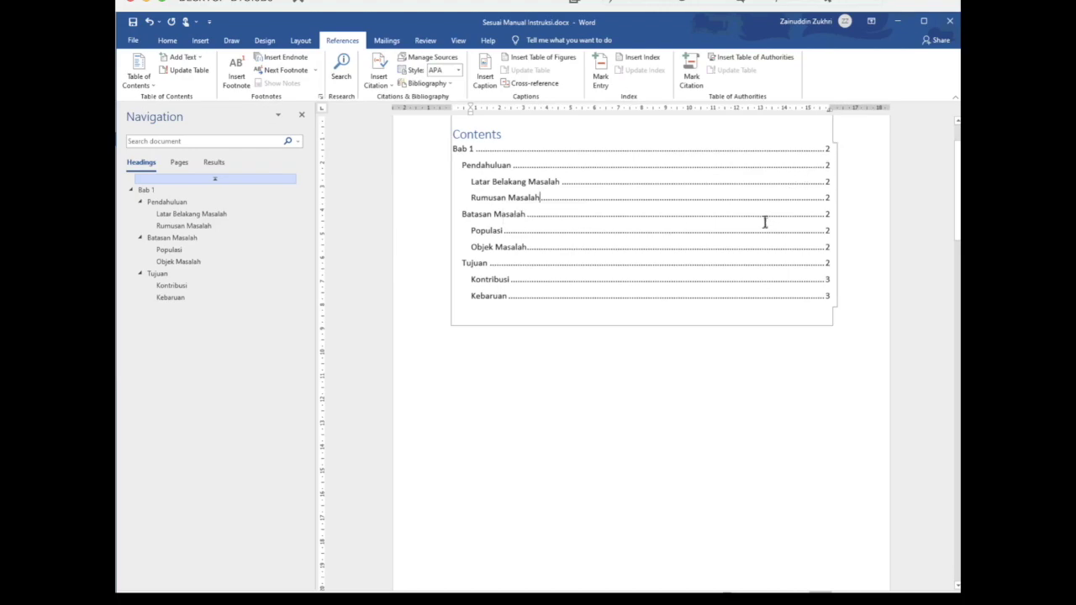
scroll(765, 222, "down", 3)
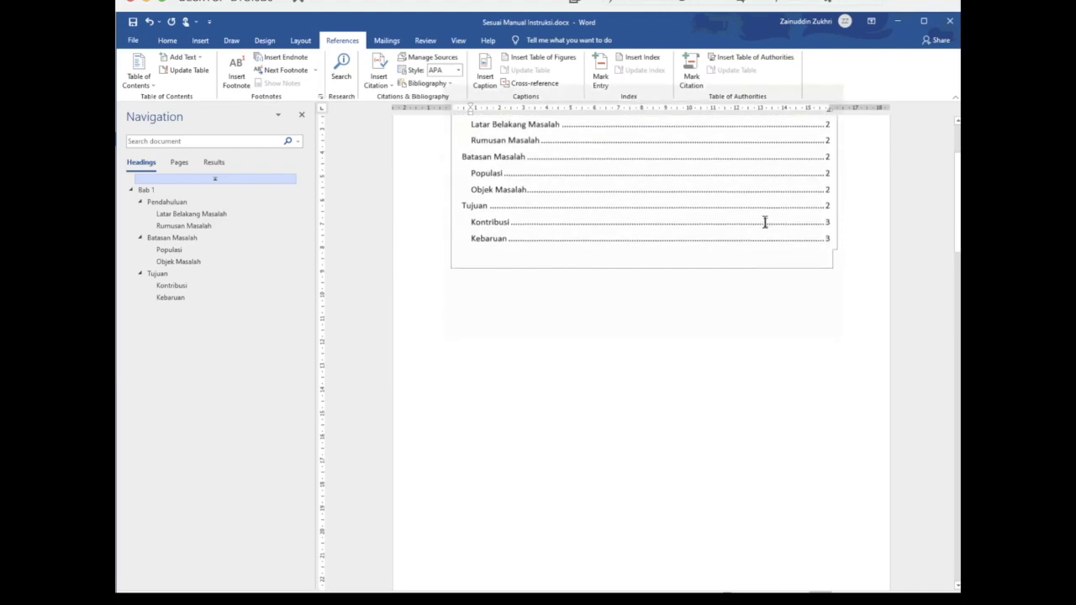
right_click(765, 222)
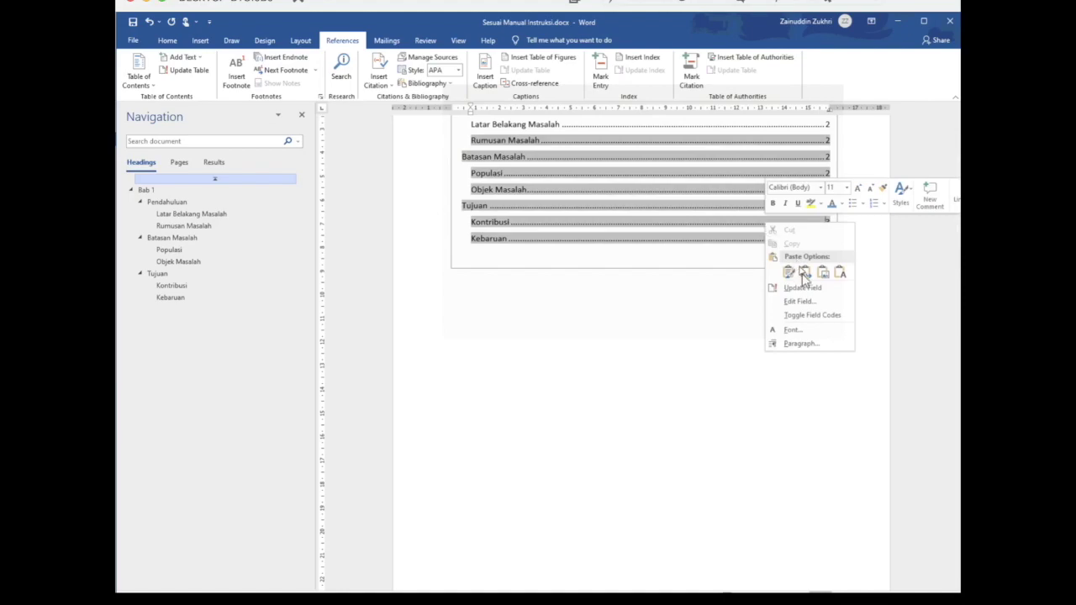
left_click(649, 338)
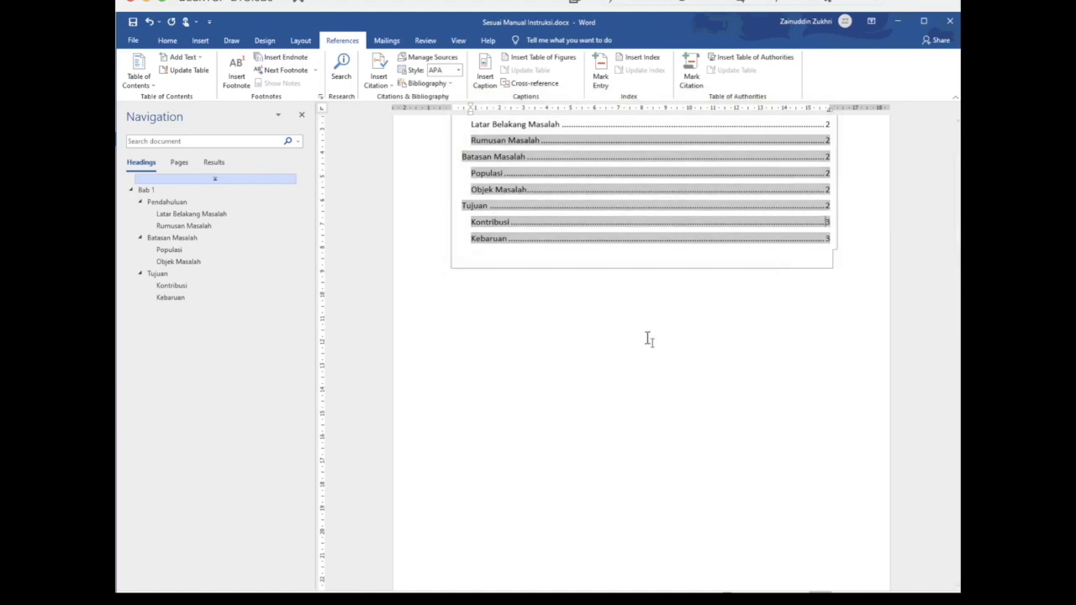
Add blank lines after the Objek Masalah paragraph until the Tujuan heading moves onto the next page.
scroll(649, 339, "down", 10)
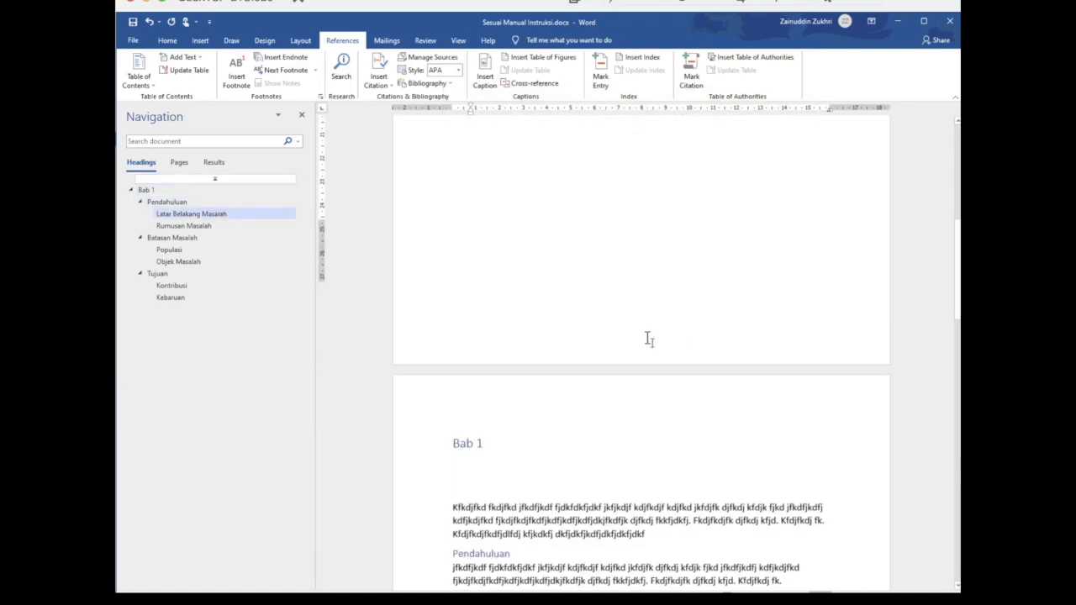
scroll(649, 339, "down", 8)
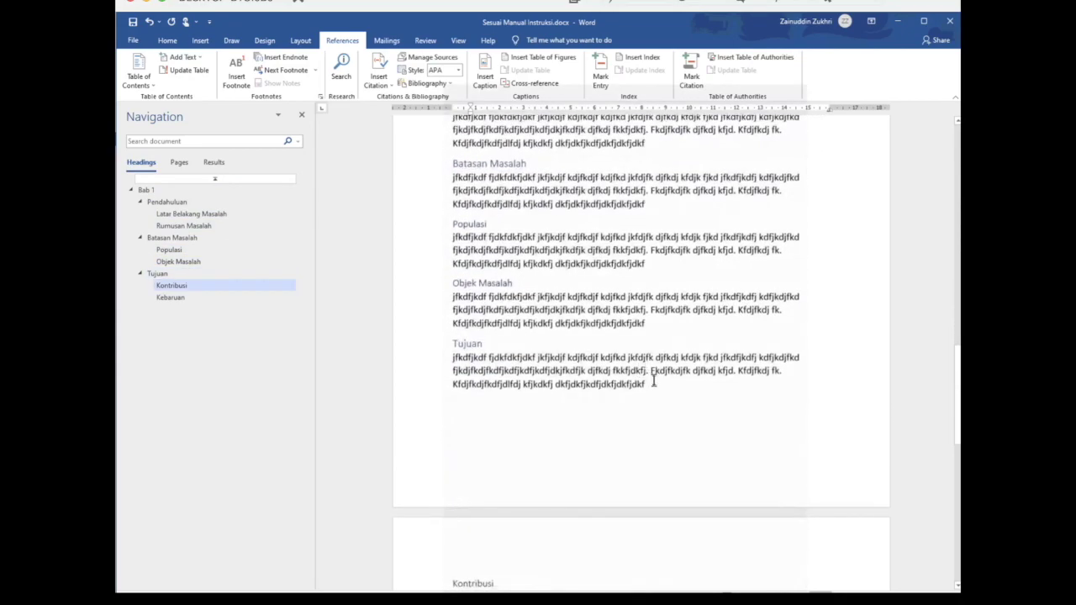
left_click(638, 335)
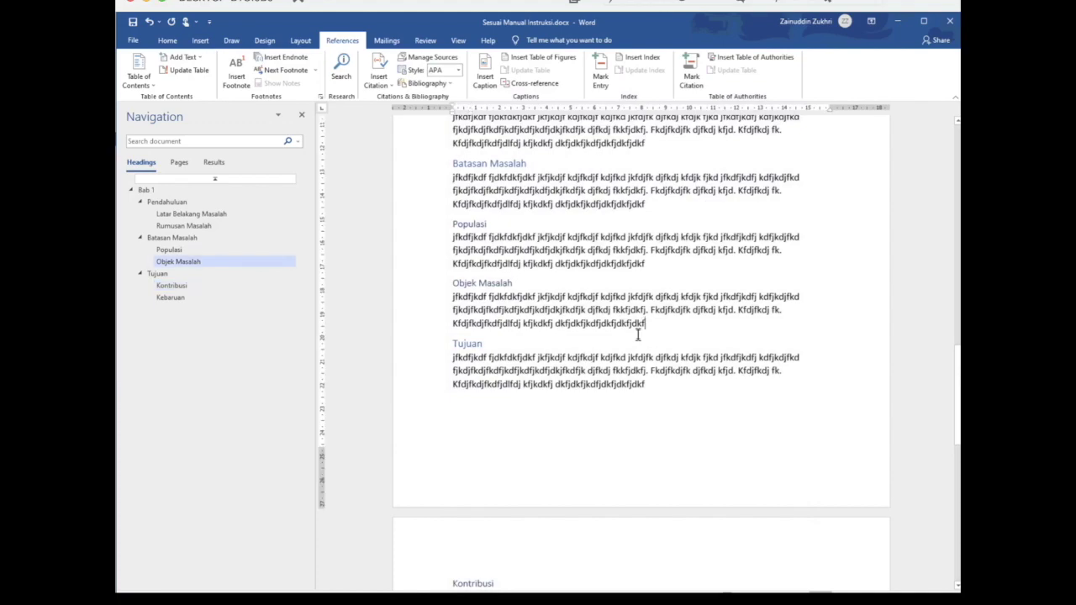
key("Return")
key("Return")
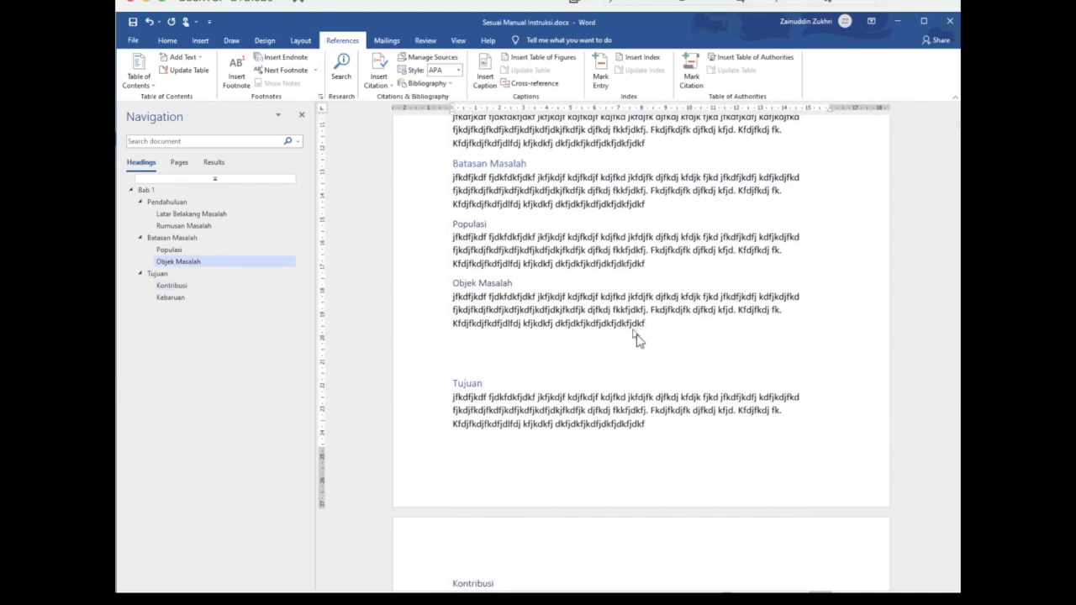
key("Return")
key("Return")
Insert a page break directly before the Kebaruan heading so that the subsection starts on a new page.
key("Down")
key("Down")
key("Down")
key("Down")
key("Down")
key("Down")
key("Down")
key("Down")
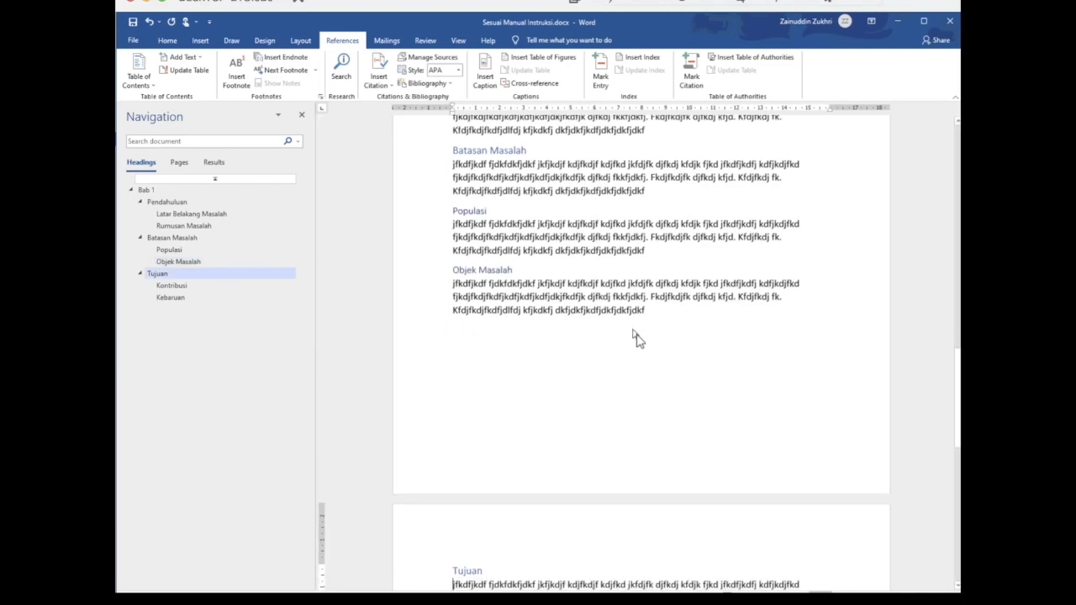
key("Down")
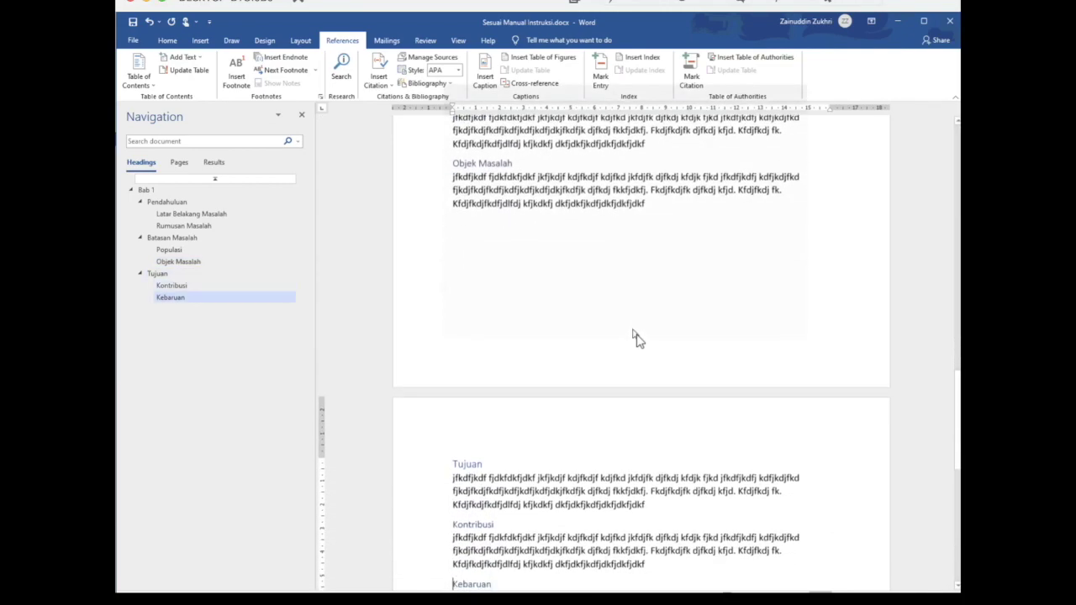
key("Down")
key("Up")
key("Up")
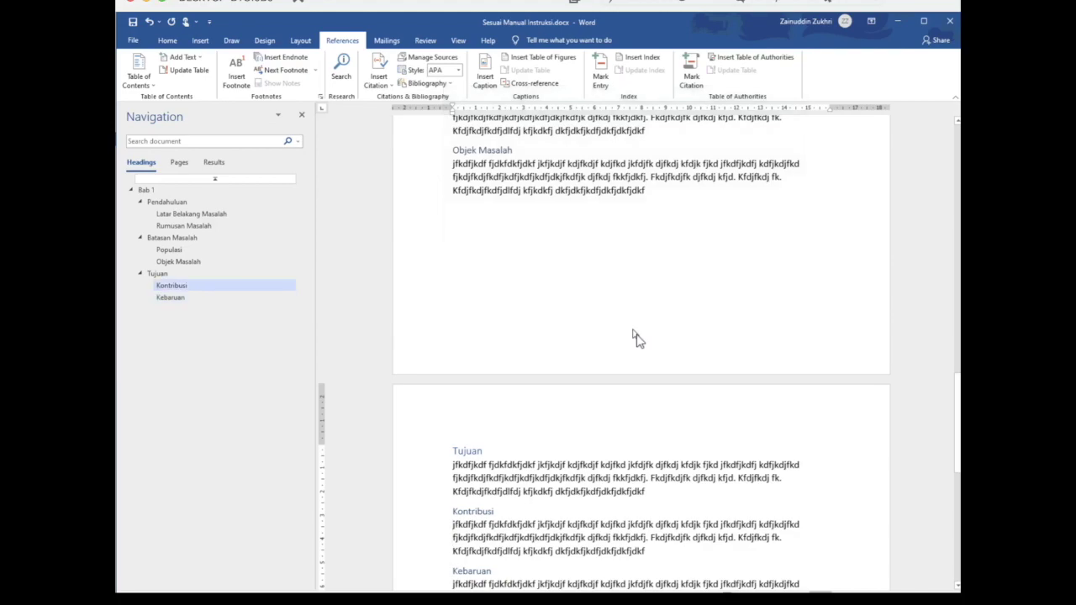
key("Down")
key("Down")
key("Down")
key("Down")
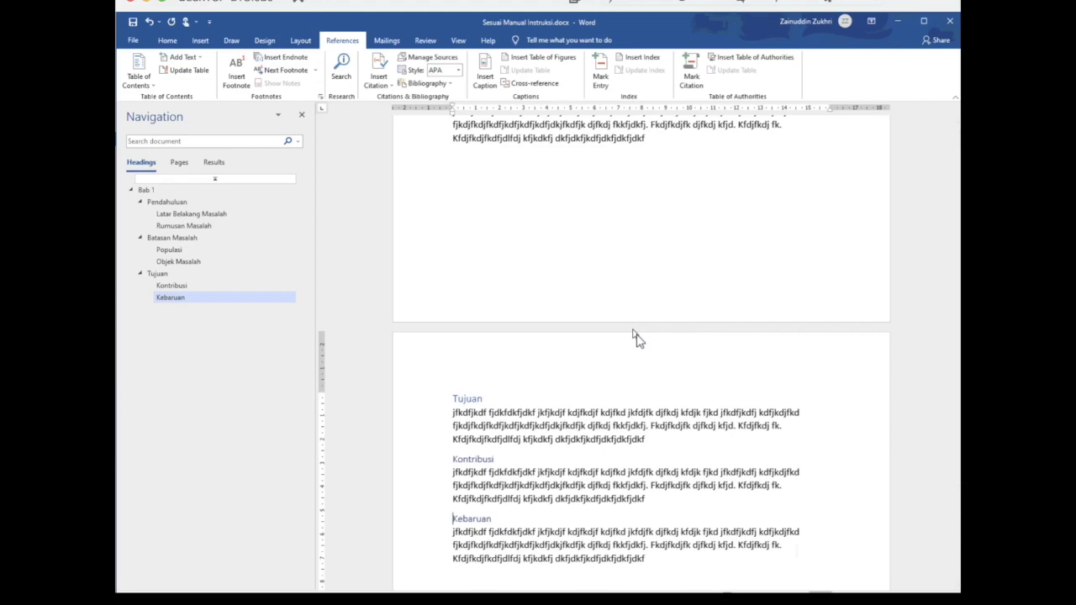
key("ctrl+Return")
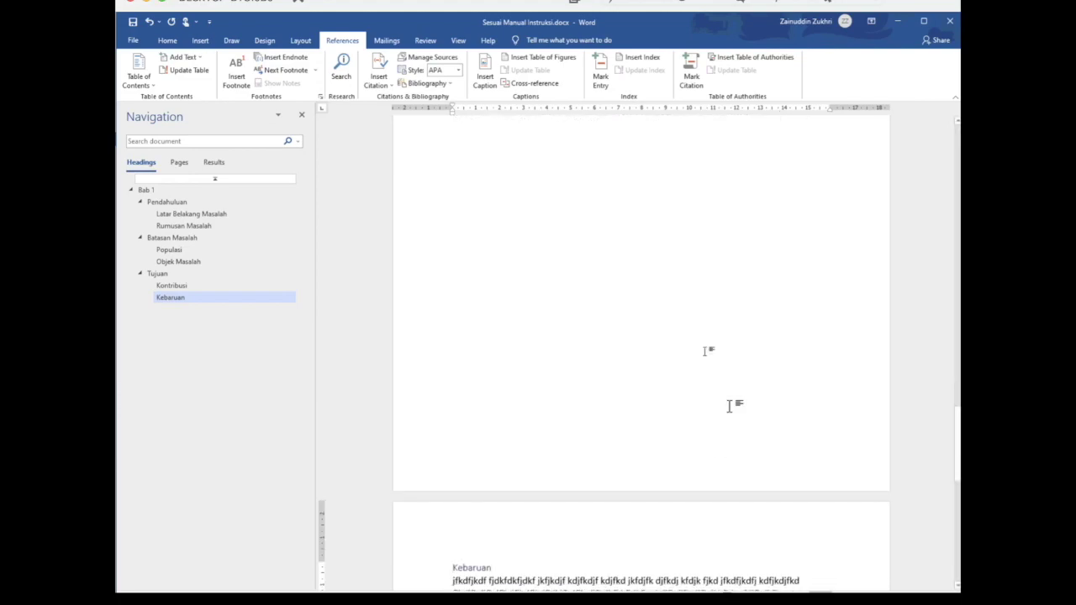
scroll(718, 473, "down", 5)
scroll(717, 474, "down", 10)
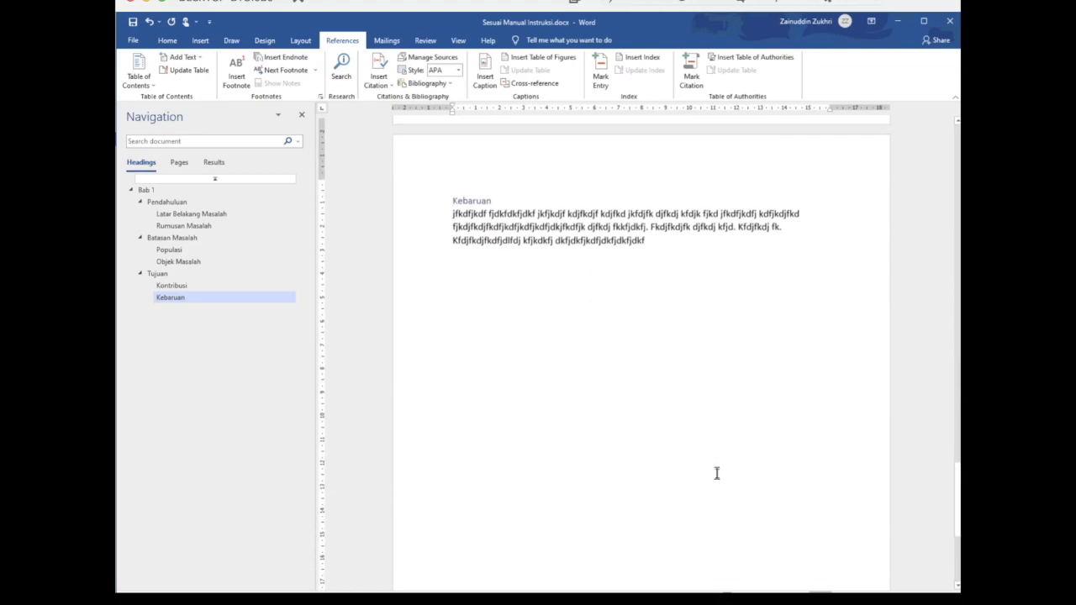
Update the table of contents on the first page, refreshing the page numbers only.
scroll(718, 473, "up", 15)
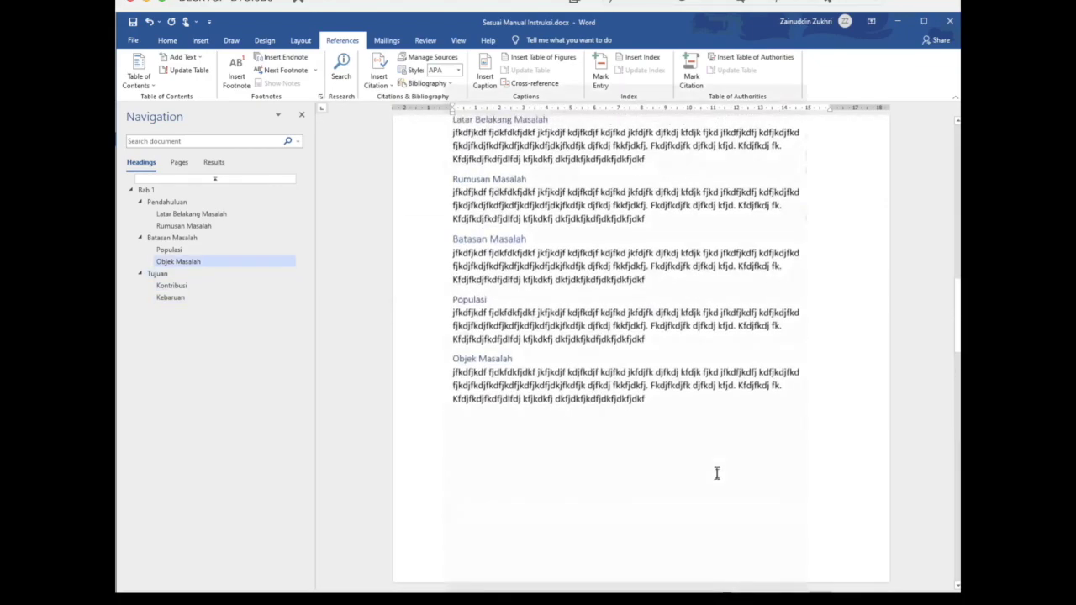
scroll(717, 473, "up", 10)
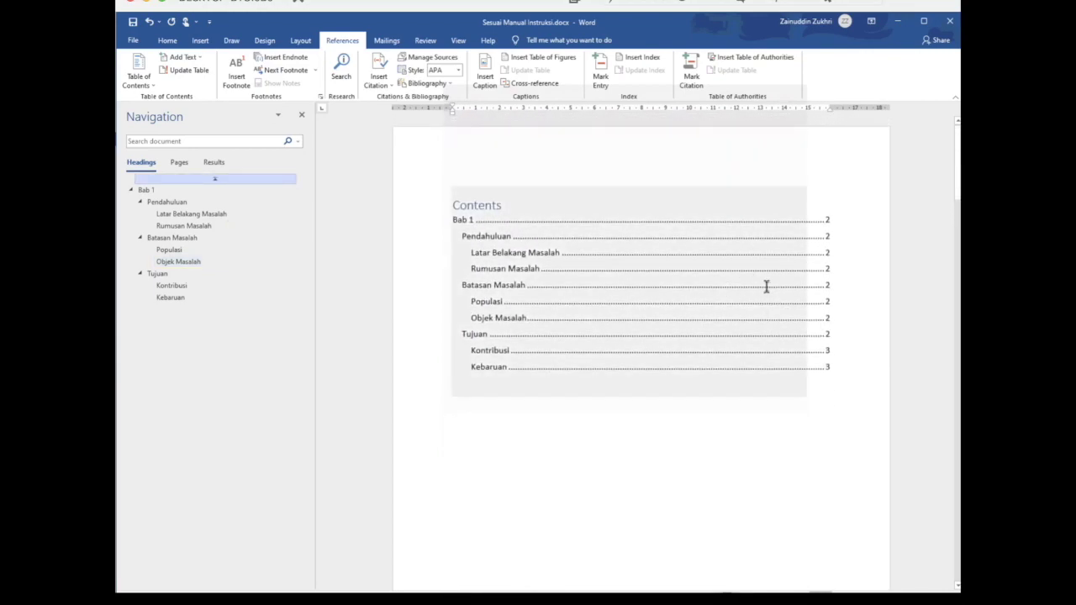
right_click(766, 288)
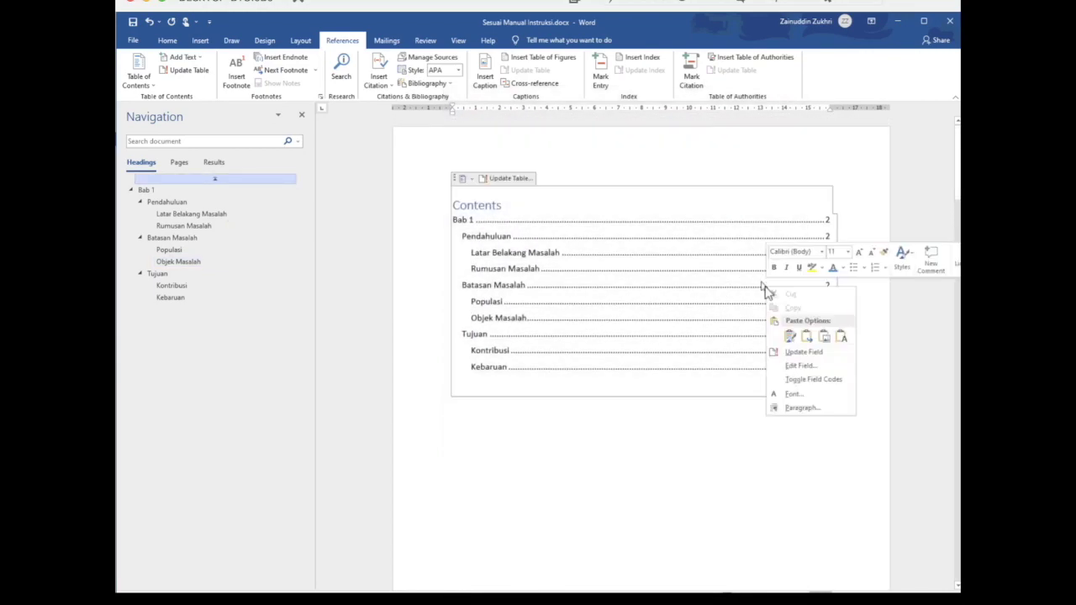
left_click(805, 352)
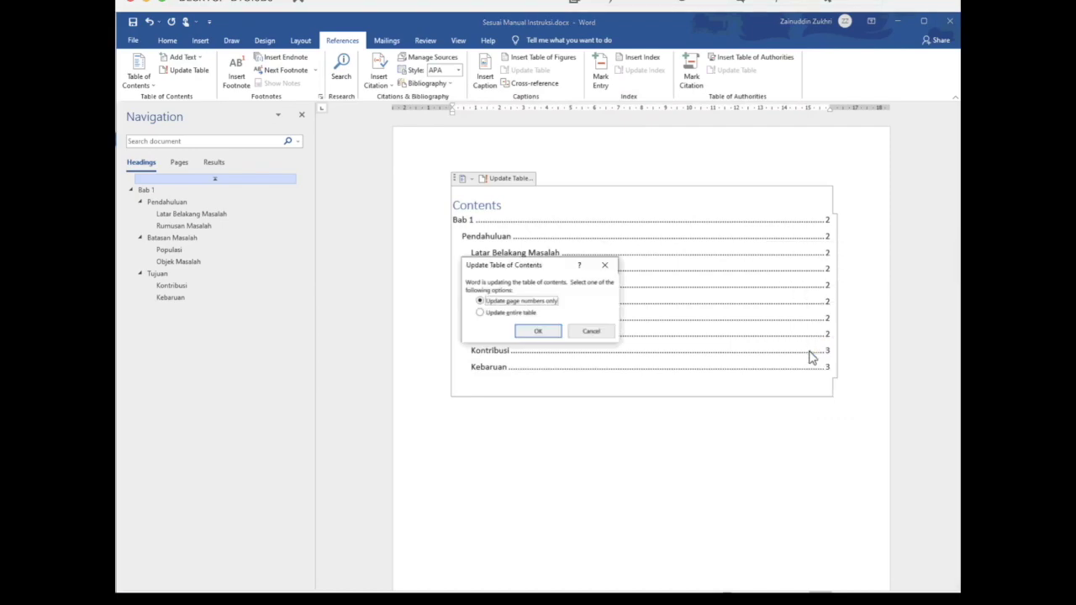
left_click(518, 314)
left_click(511, 305)
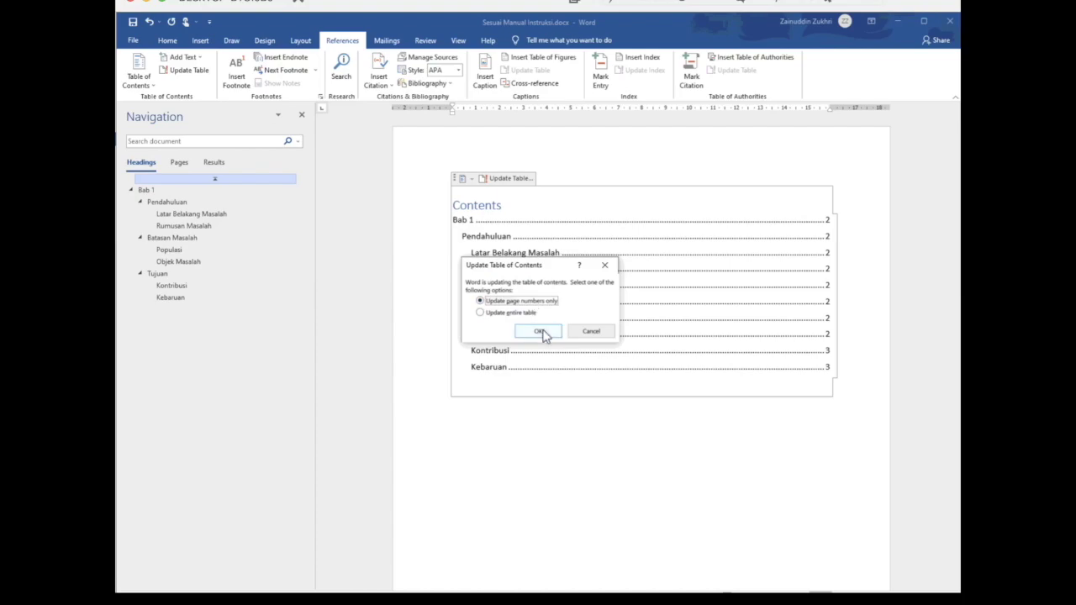
left_click(541, 332)
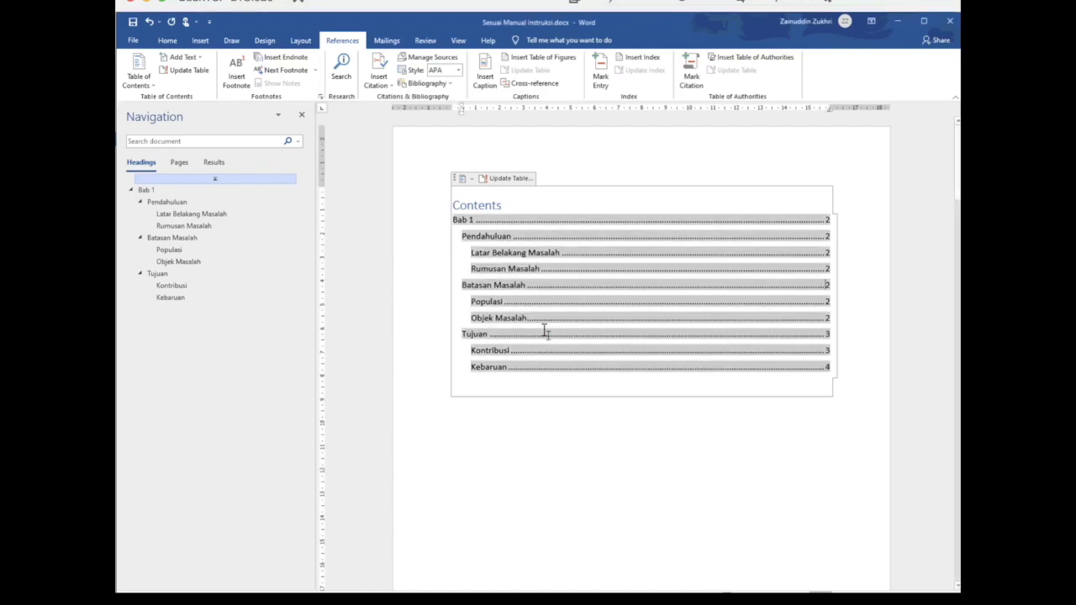
left_click(831, 353)
left_click(168, 41)
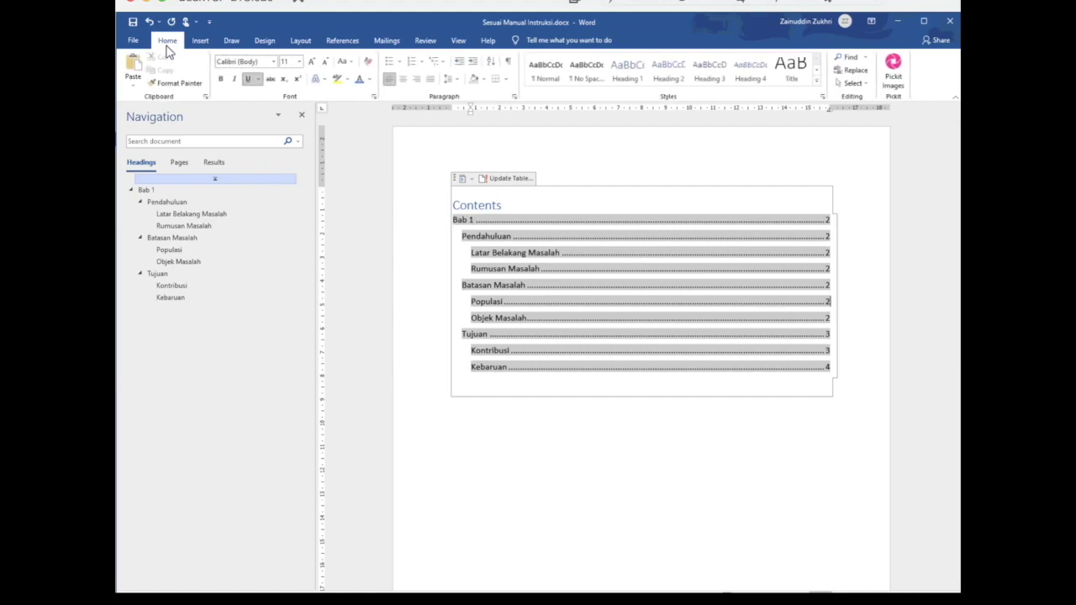